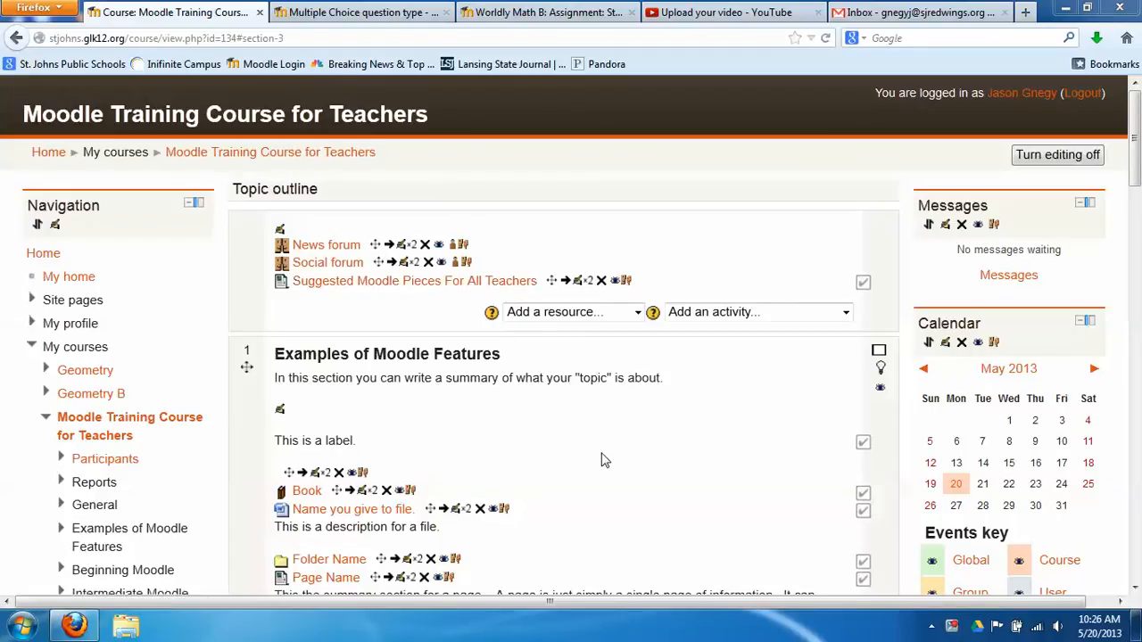
Open the course's question bank with its seven questions and go to its Categories page
scroll(601, 461, down, 4)
scroll(268, 456, down, 9)
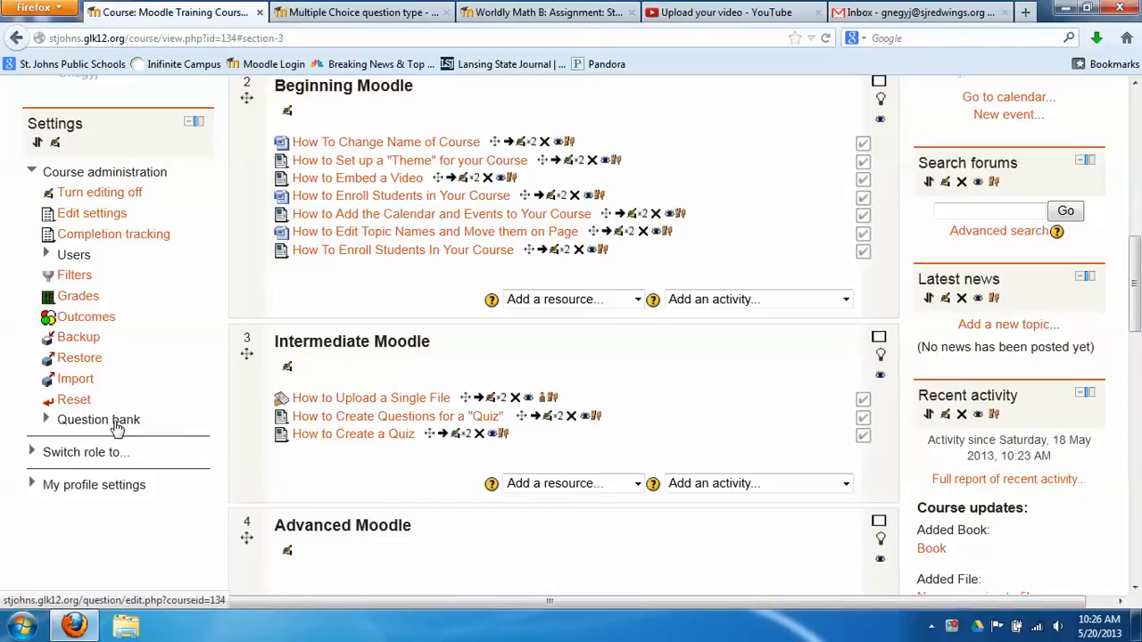
click(117, 424)
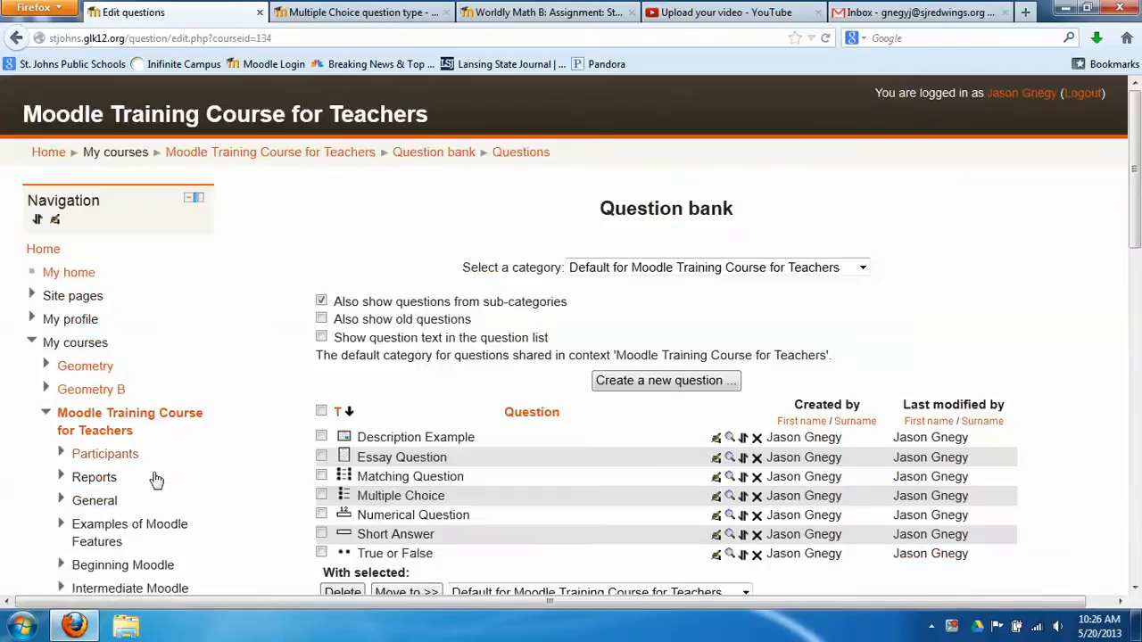
scroll(183, 454, down, 6)
scroll(197, 452, up, 4)
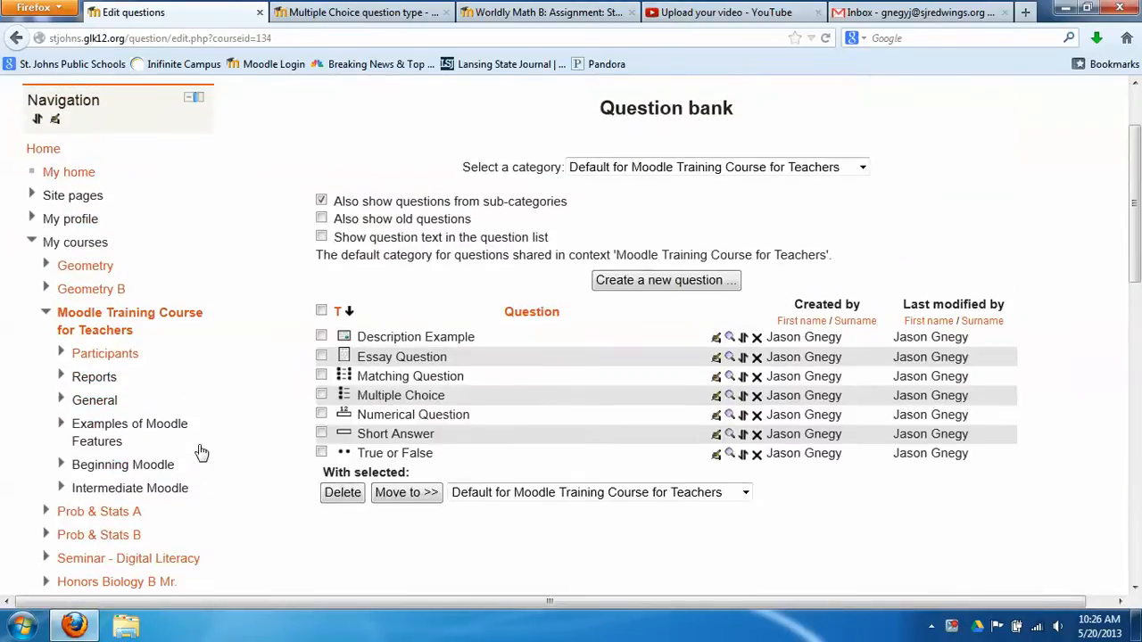
scroll(200, 452, down, 8)
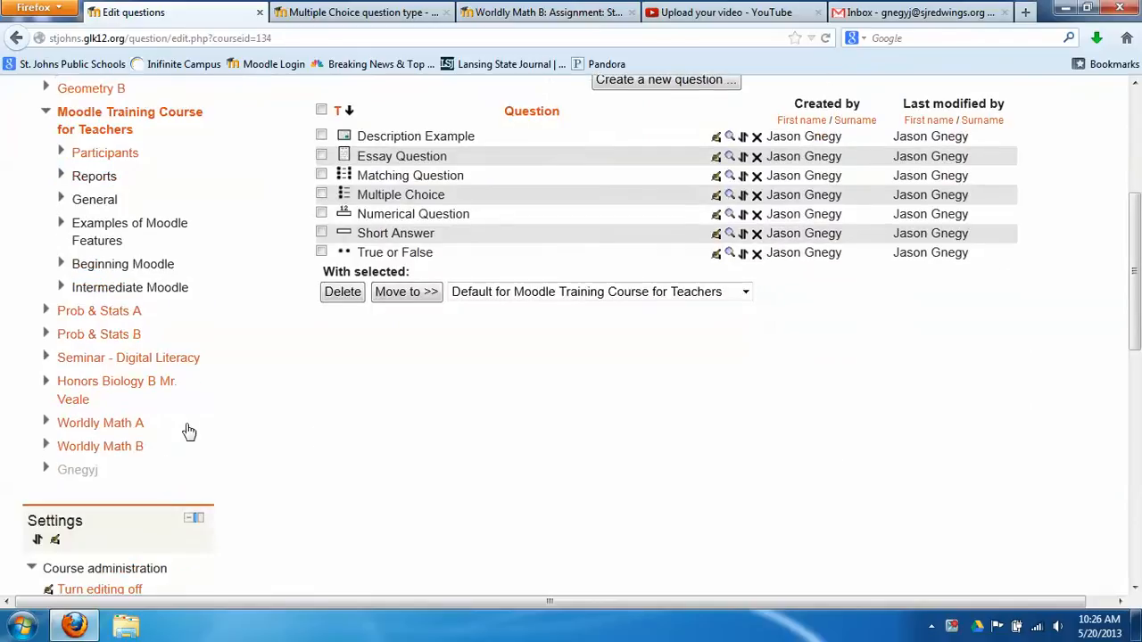
scroll(189, 444, down, 2)
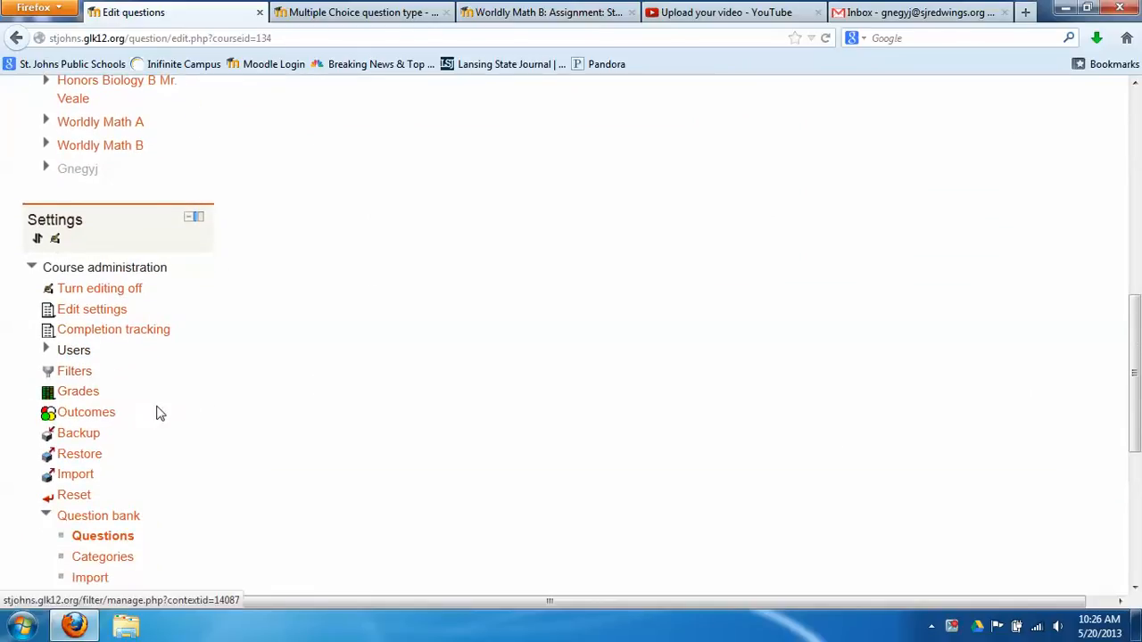
scroll(170, 420, down, 4)
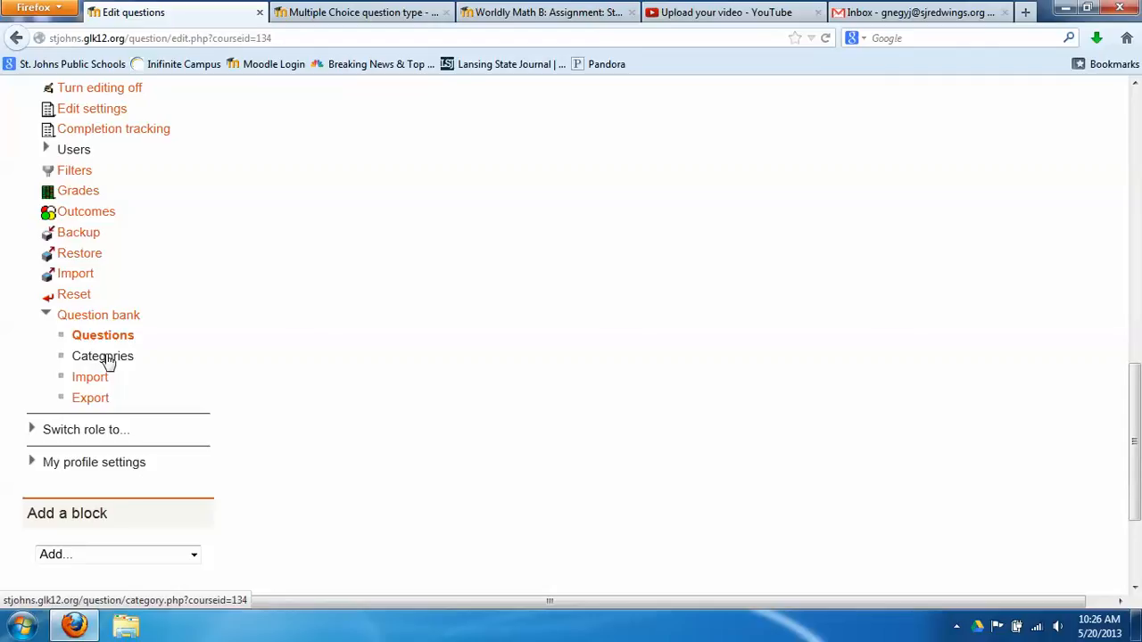
click(103, 358)
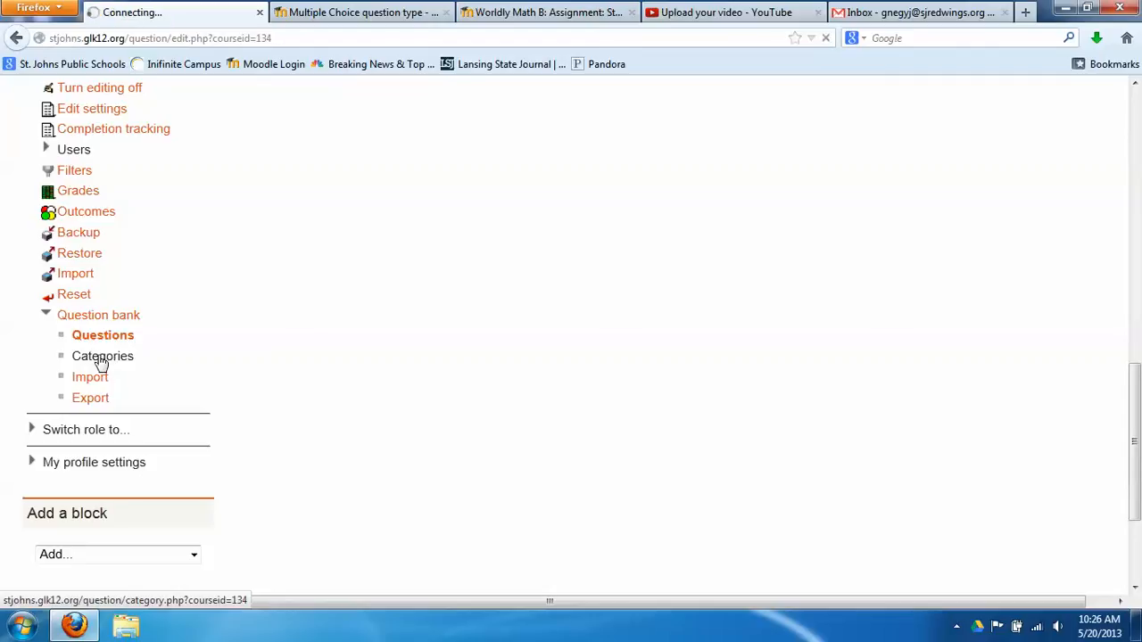
Add category 'Chapter 3 Questions' with info 'This is where you would put questions for chapter 3.'
scroll(223, 375, down, 2)
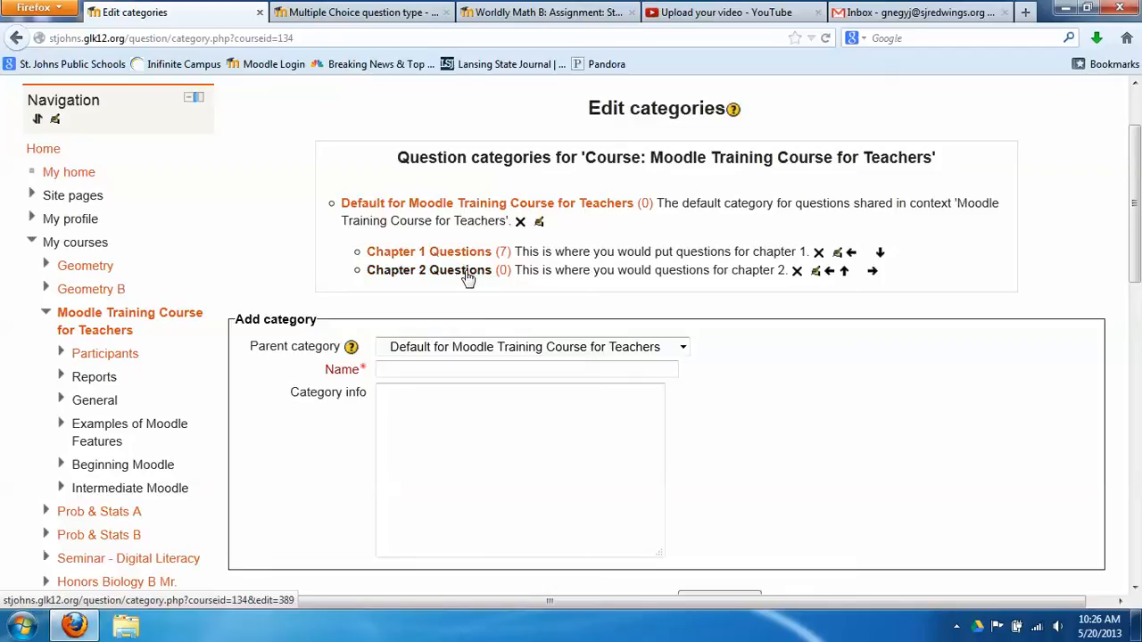
click(423, 369)
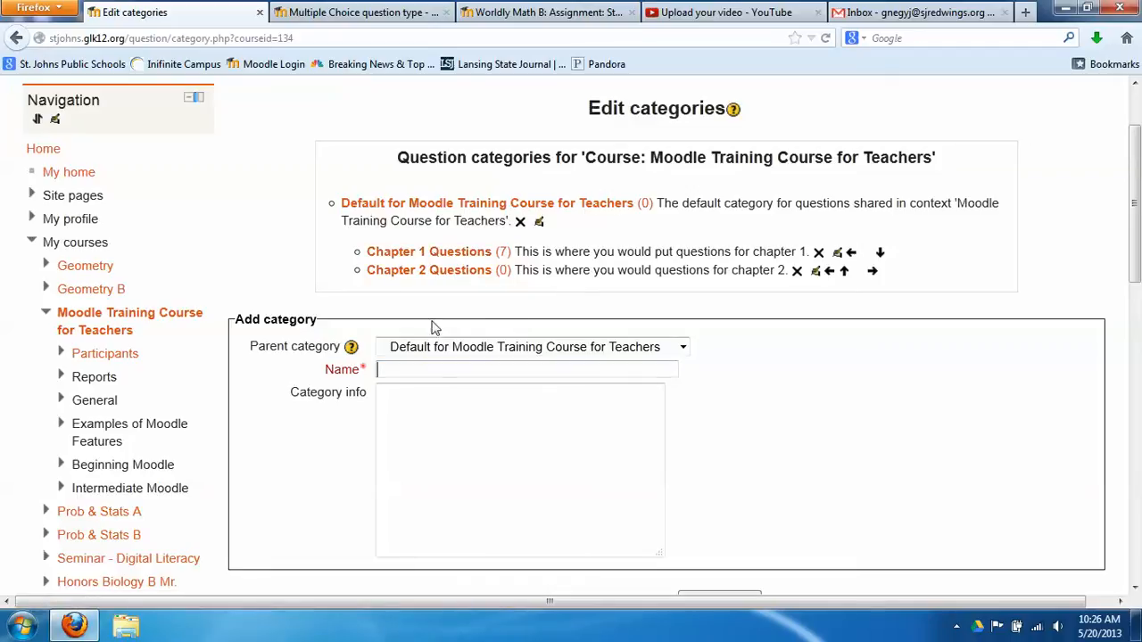
text(Chapter 3 Questions)
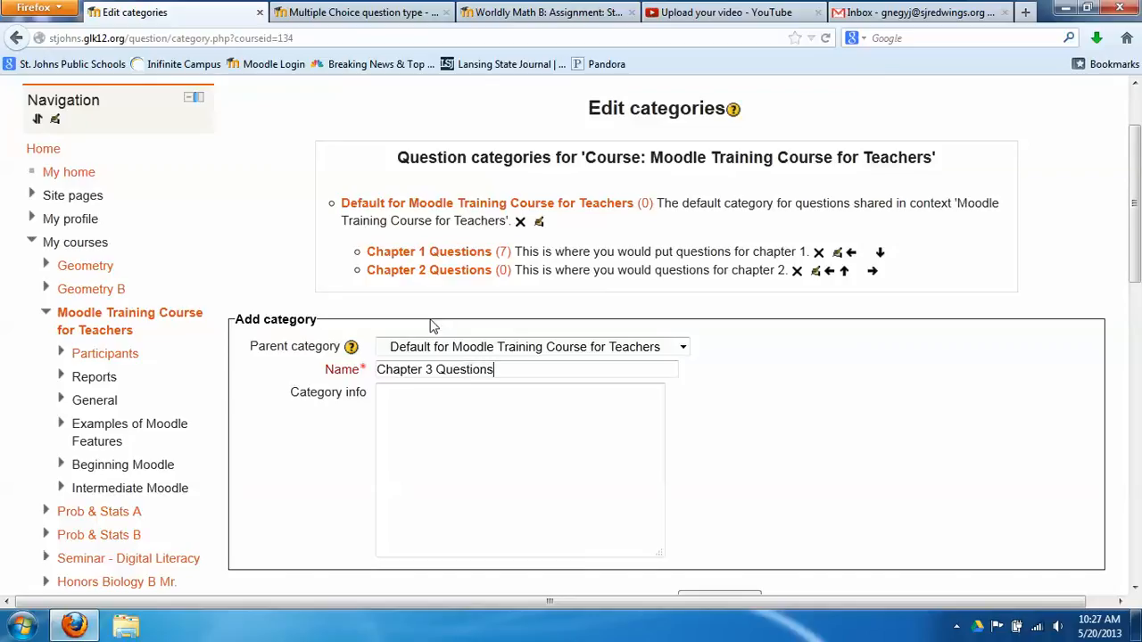
click(391, 397)
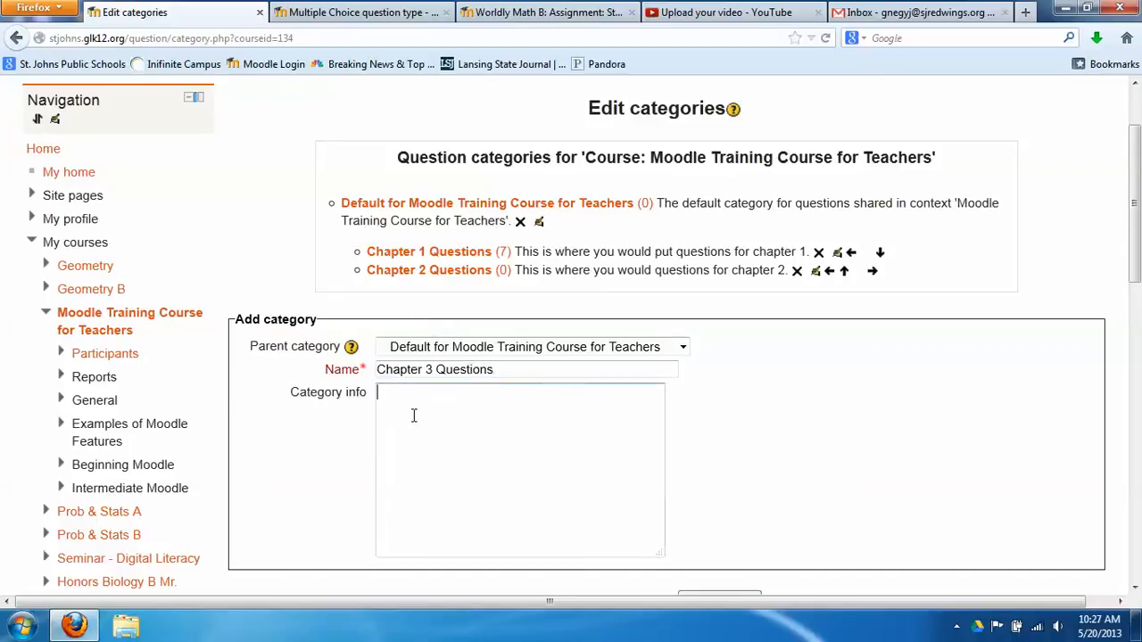
text(This is where you qwoul)
key(BackSpace)
key(BackSpace)
key(BackSpace)
key(BackSpace)
key(BackSpace)
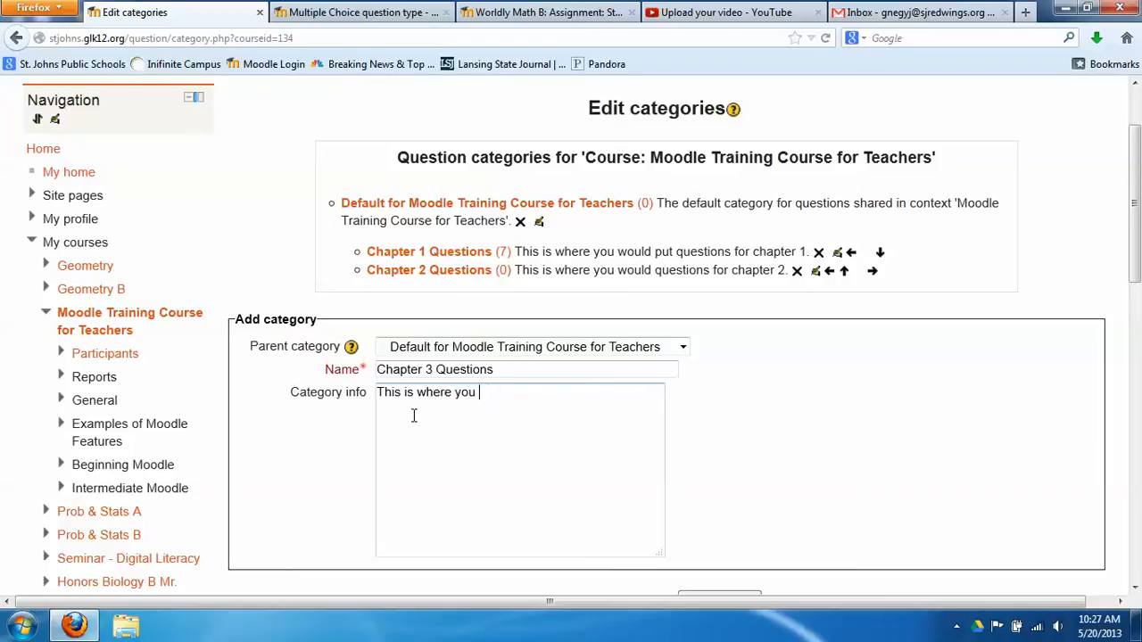
text(would put questi)
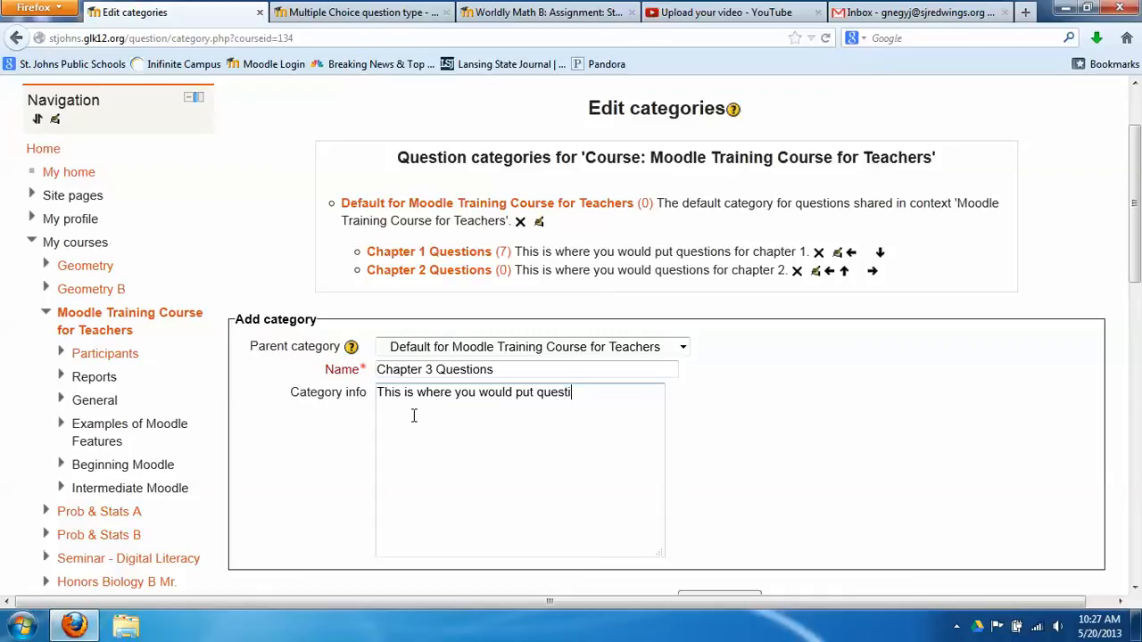
text(os)
key(BackSpace)
key(BackSpace)
text(ns for chapter 3.)
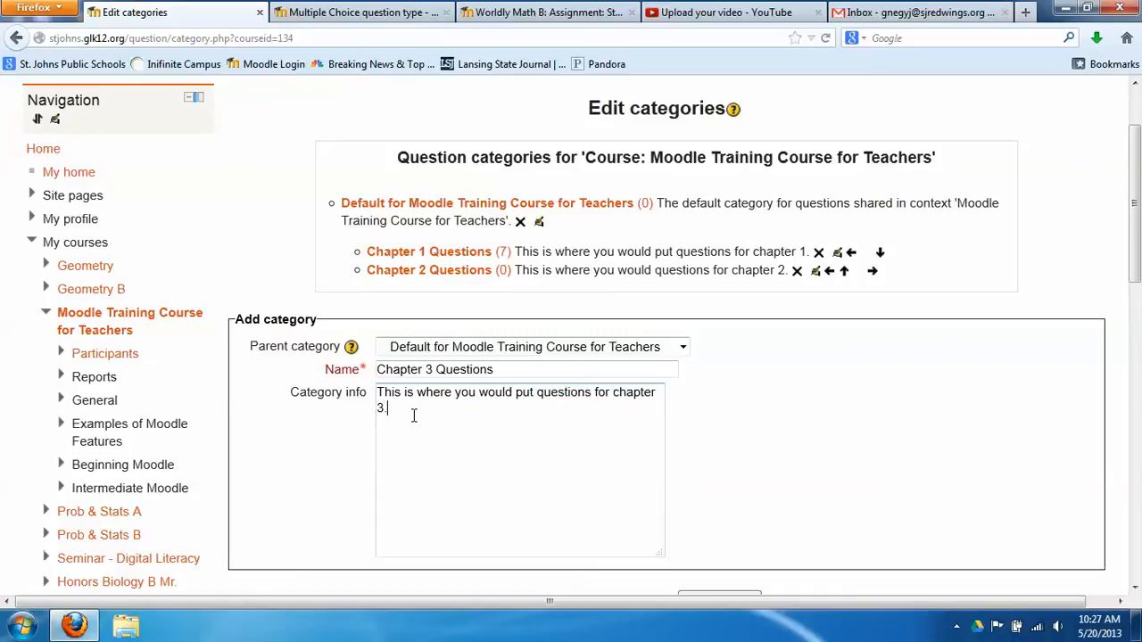
scroll(428, 409, down, 4)
click(725, 404)
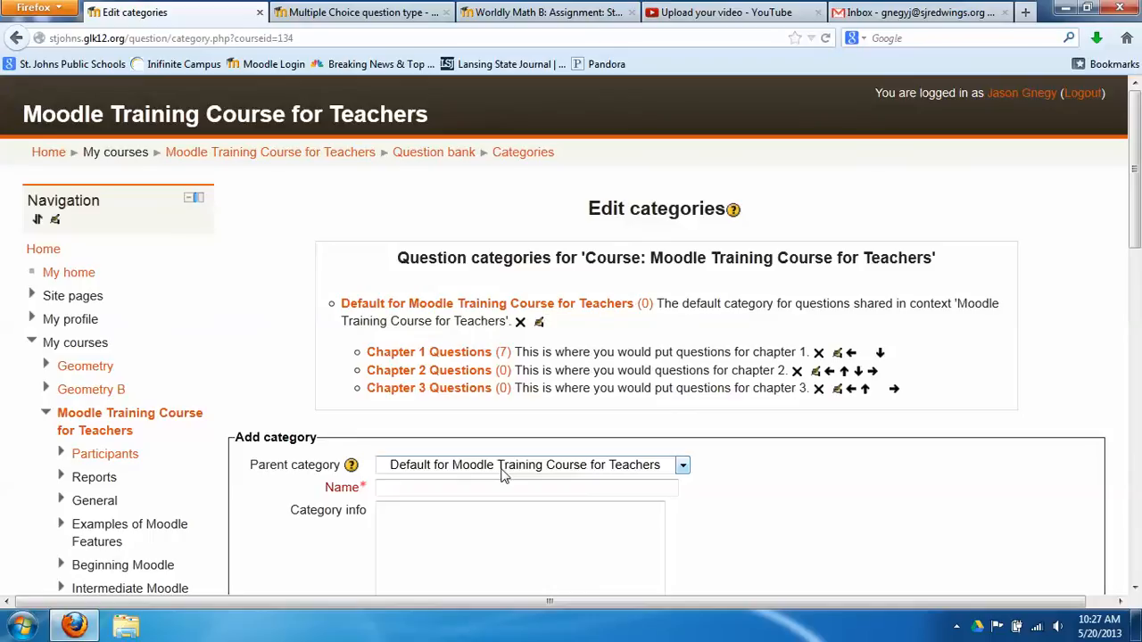
Go back to the question bank's Questions list and begin a new question
scroll(326, 460, down, 10)
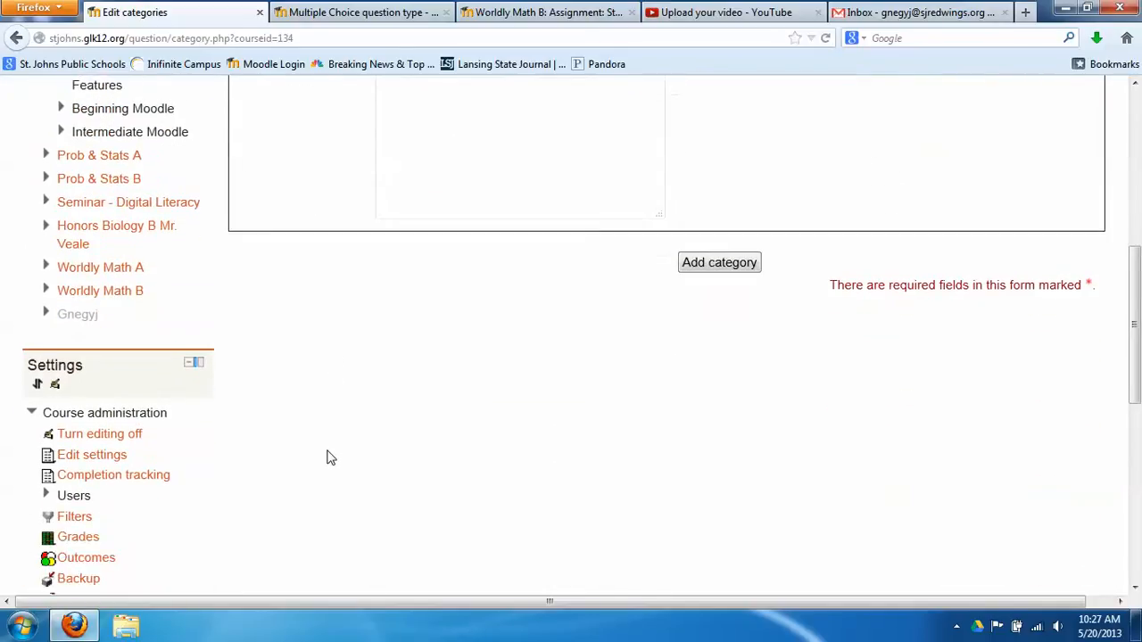
scroll(323, 462, down, 3)
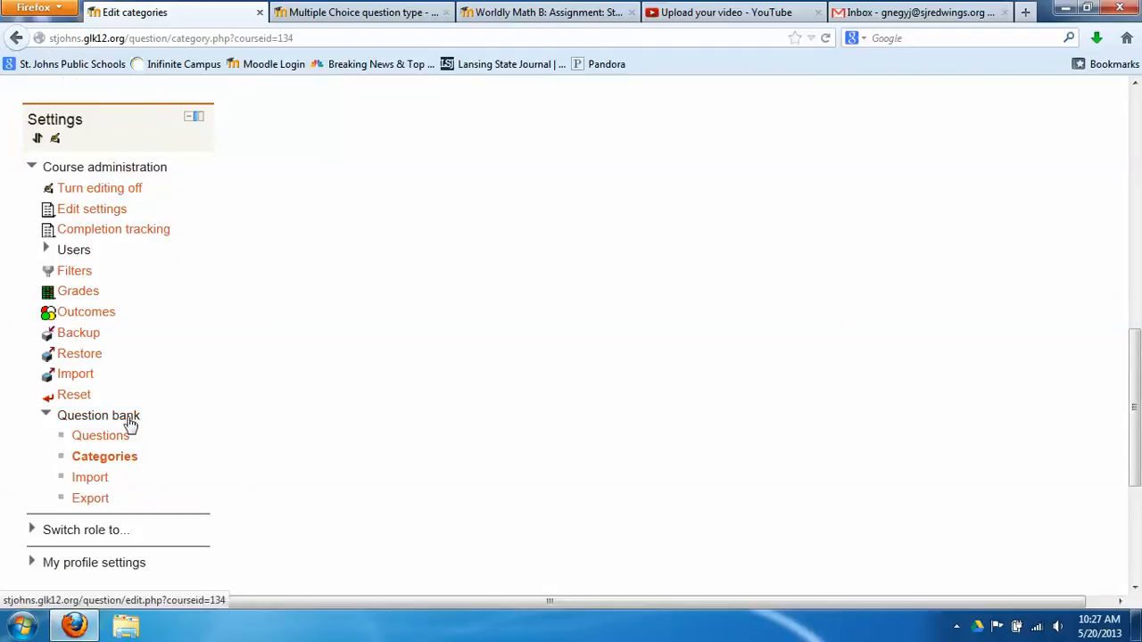
click(117, 441)
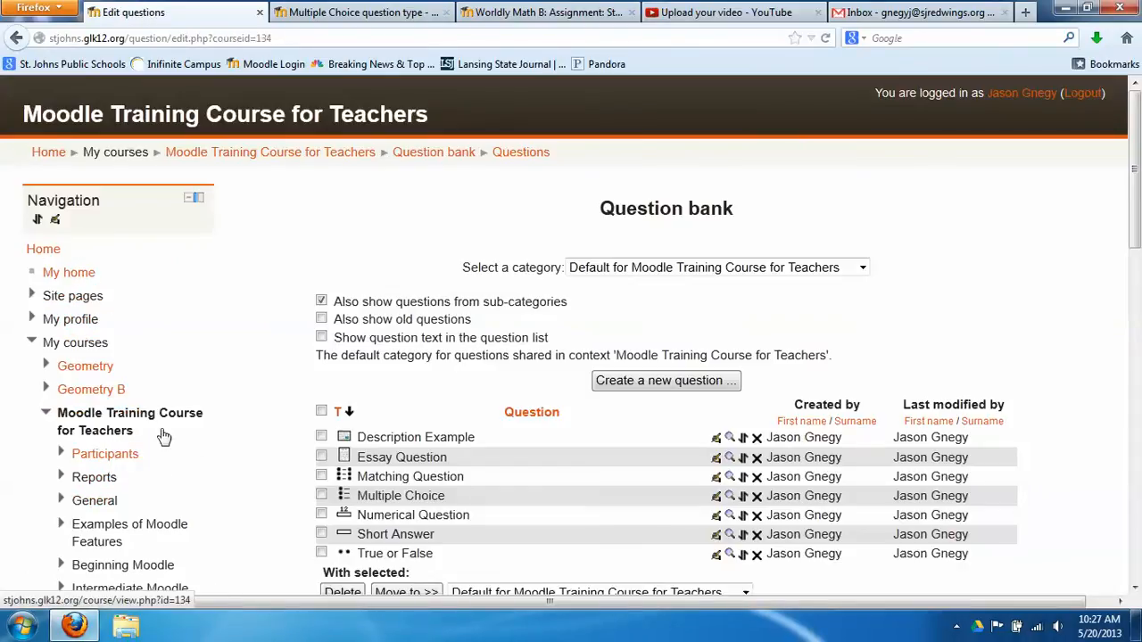
scroll(461, 363, down, 2)
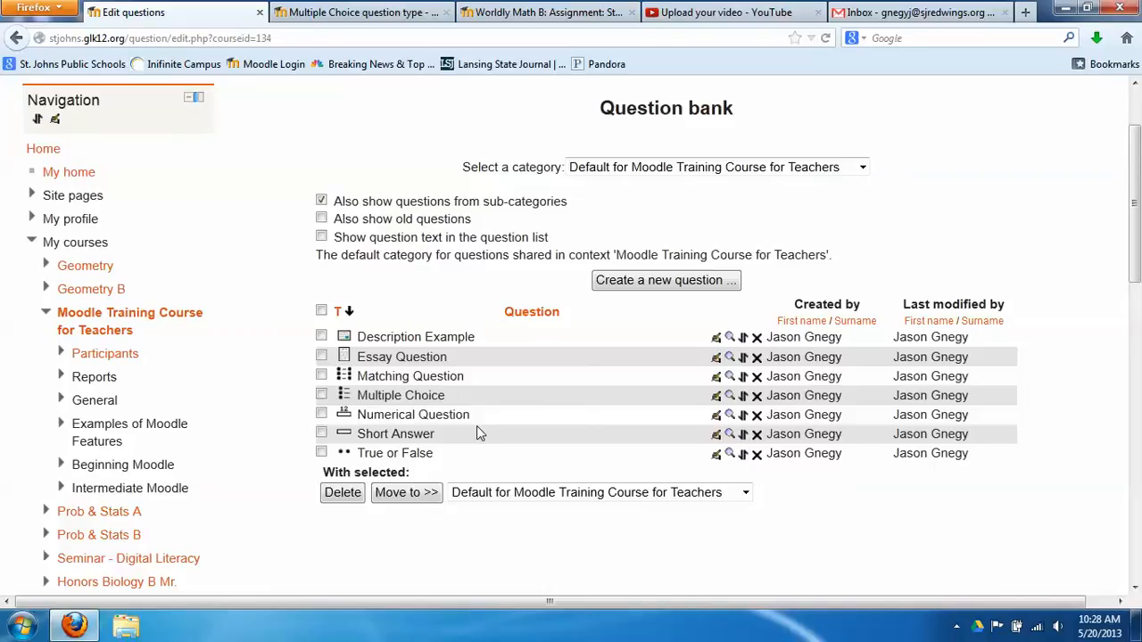
click(661, 282)
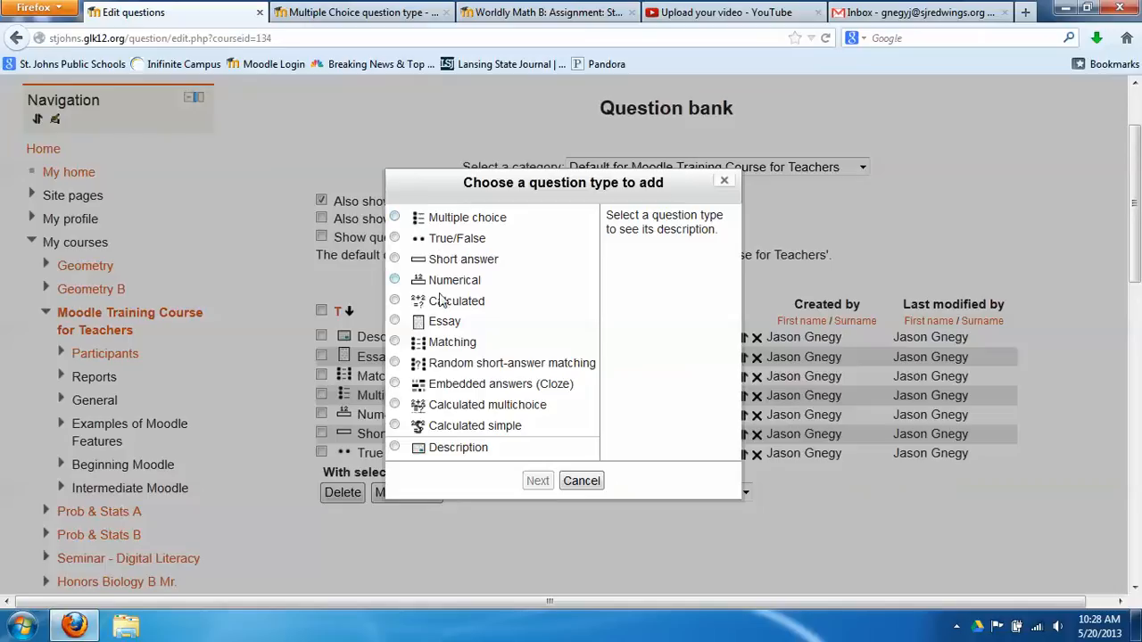
Choose True/False as the new question type and continue to its form
click(394, 237)
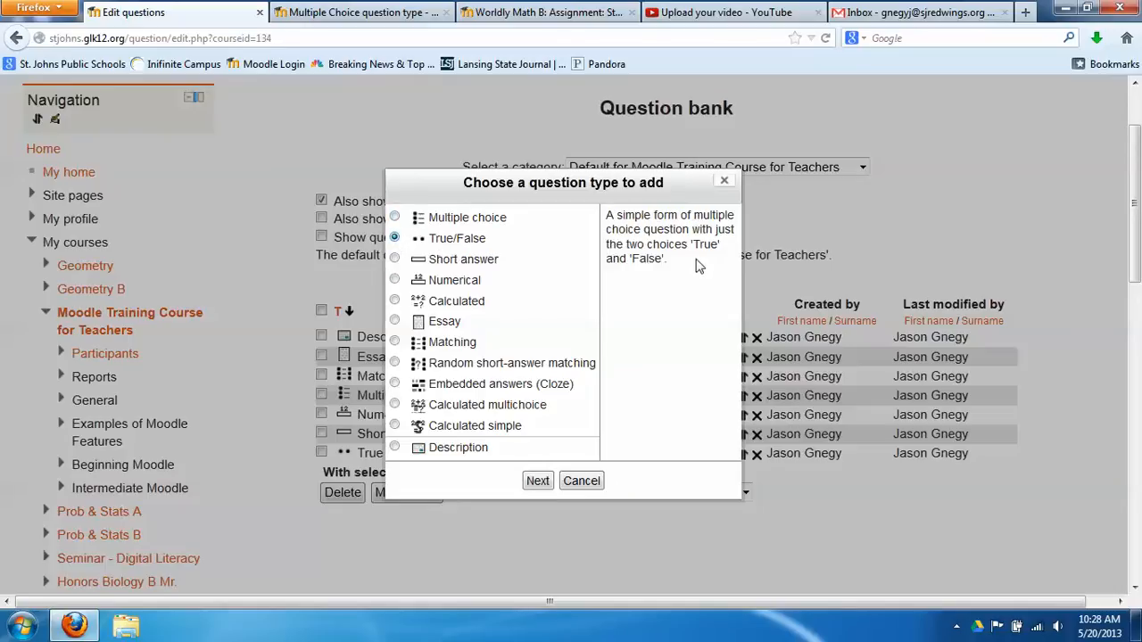
click(538, 482)
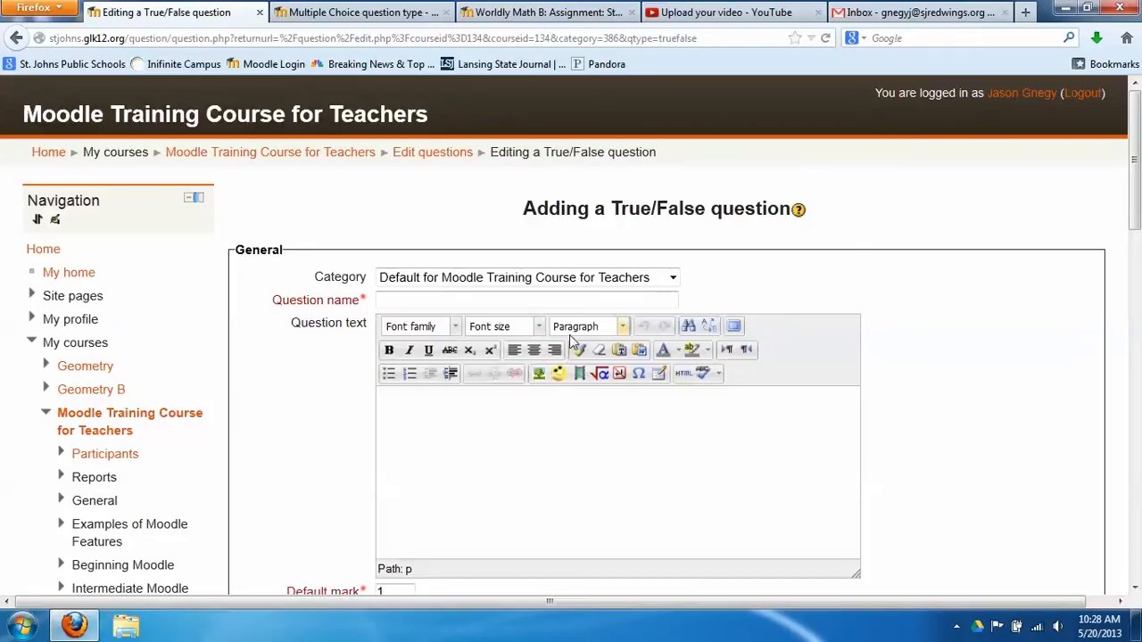
File the question under Chapter 2 Questions and name it 'Sample True false question'
click(613, 282)
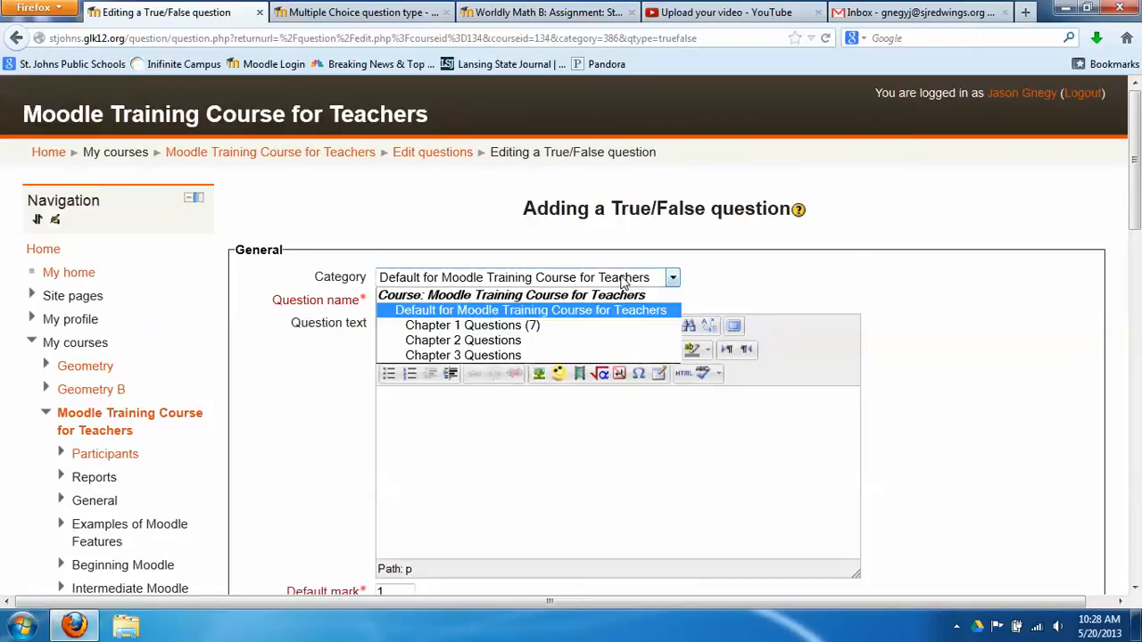
click(490, 342)
click(447, 303)
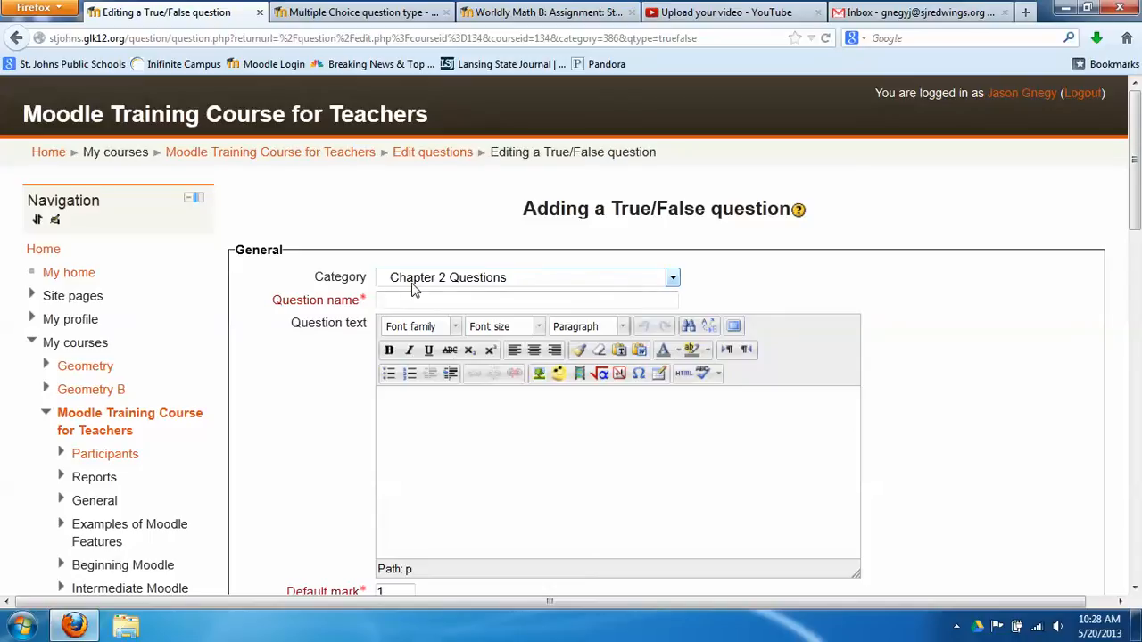
text(Sample True false que)
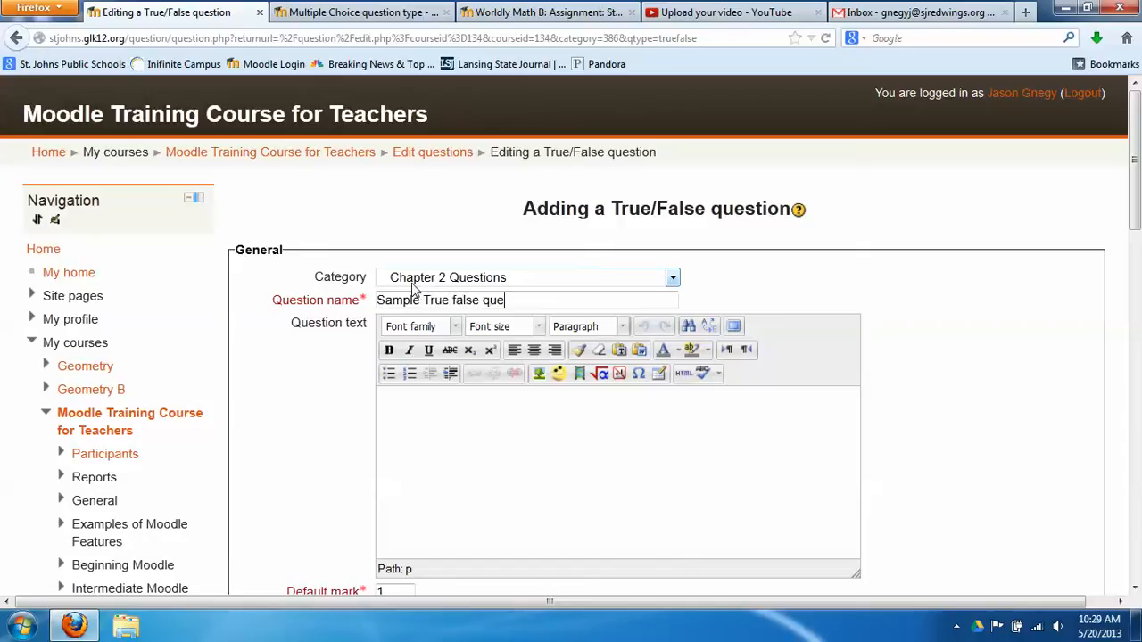
text(stion)
click(490, 425)
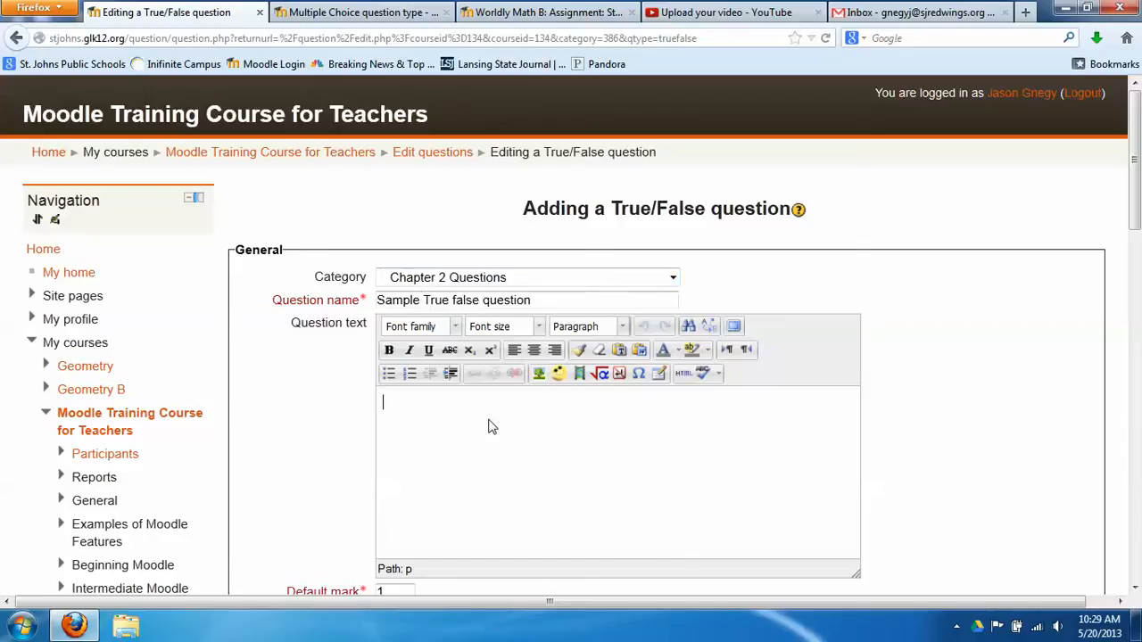
Enter the question text 'Is the Pope Catholic?' and set the correct answer to True
scroll(467, 416, down, 3)
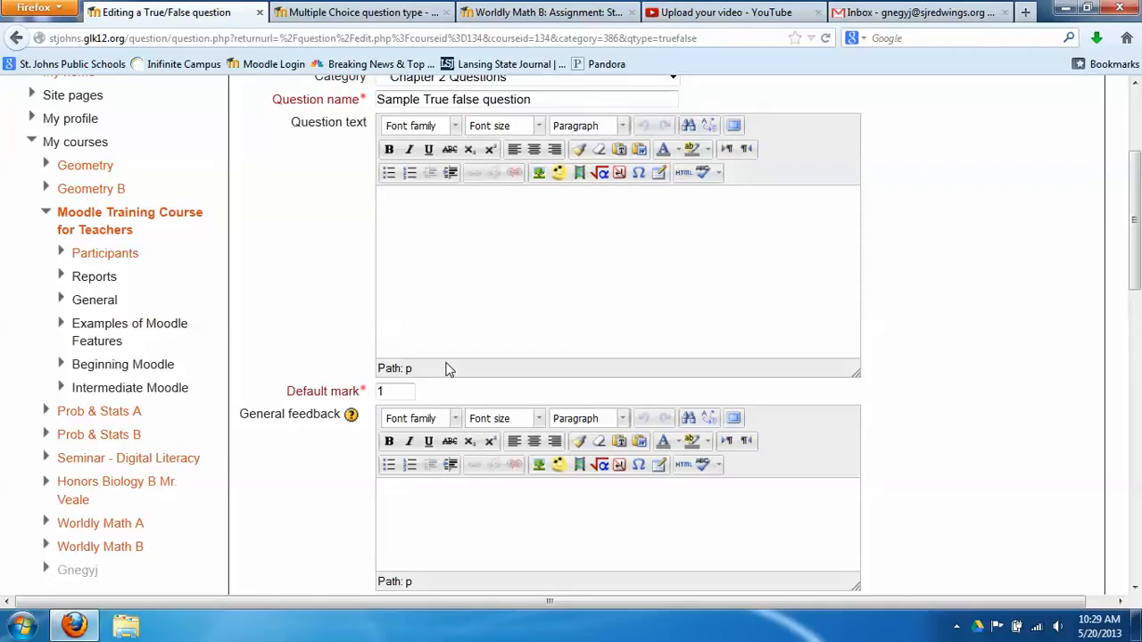
text(Is the Pope Cat)
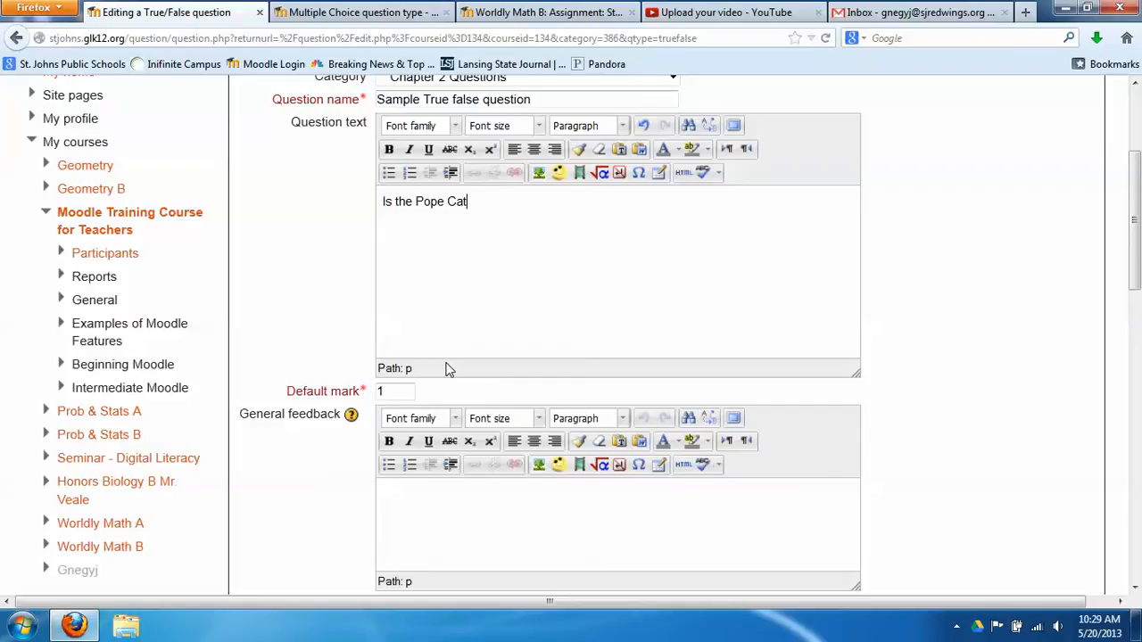
text(holic?)
scroll(448, 369, down, 2)
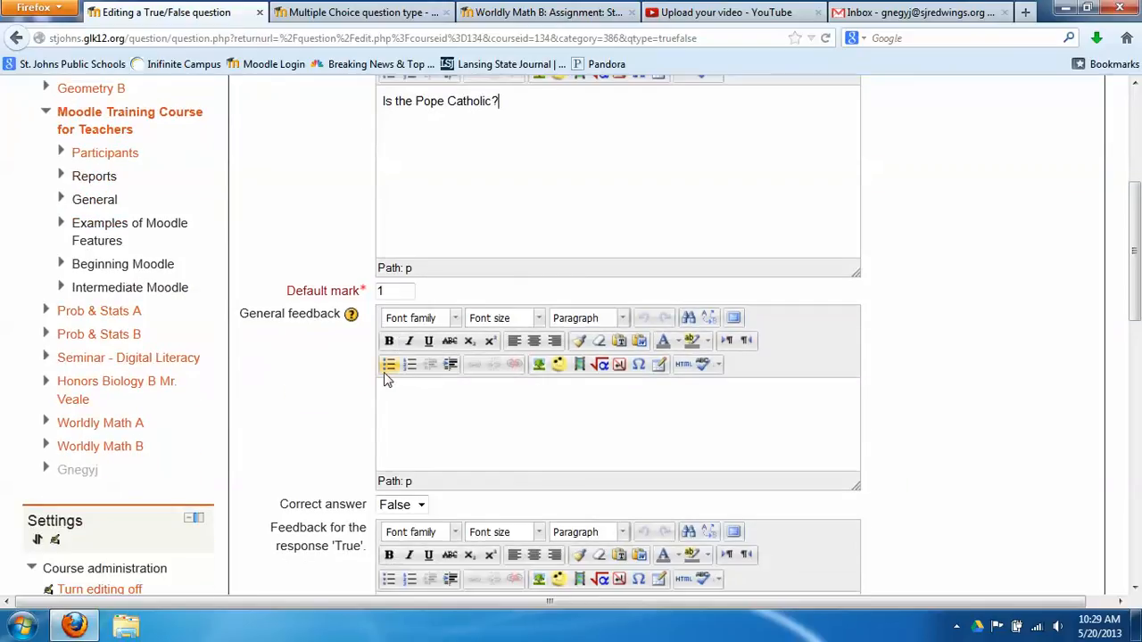
scroll(446, 406, down, 2)
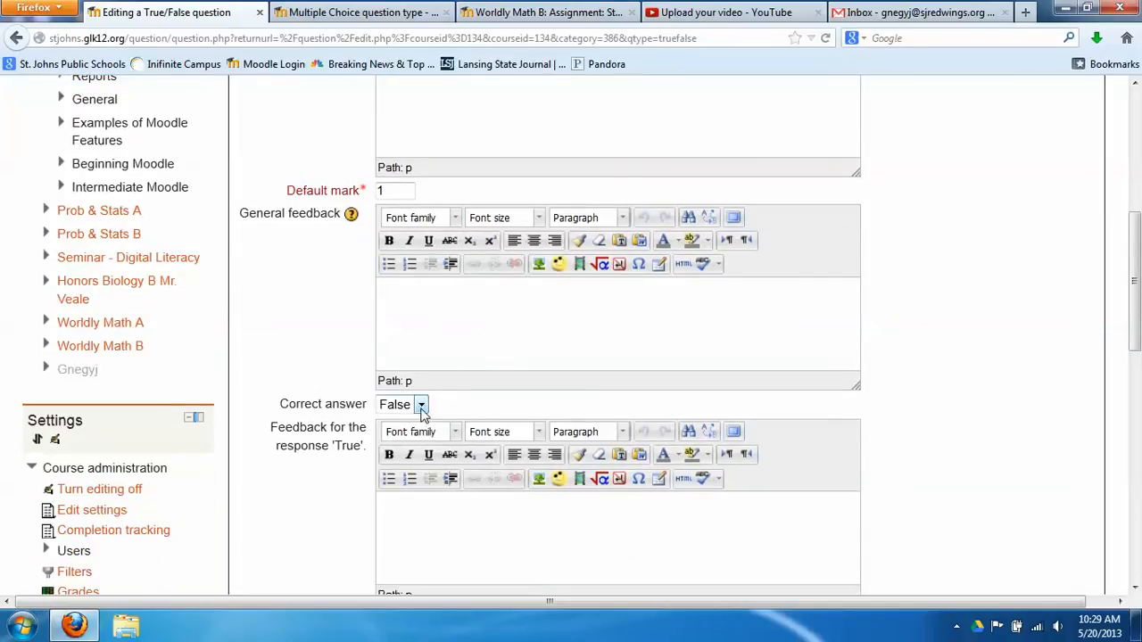
click(421, 406)
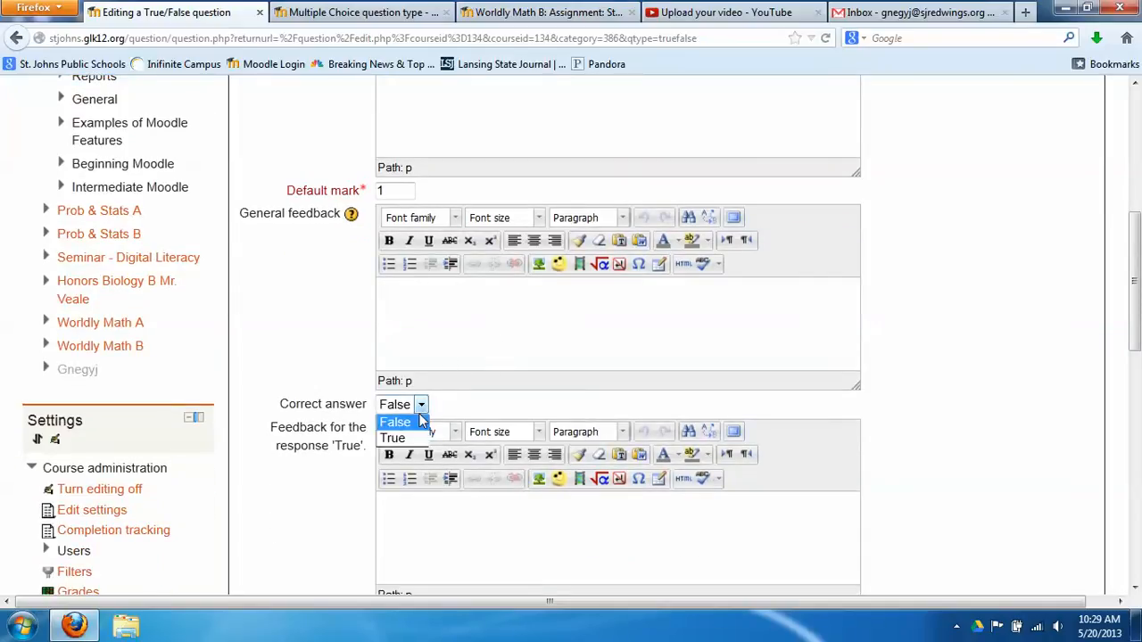
click(407, 439)
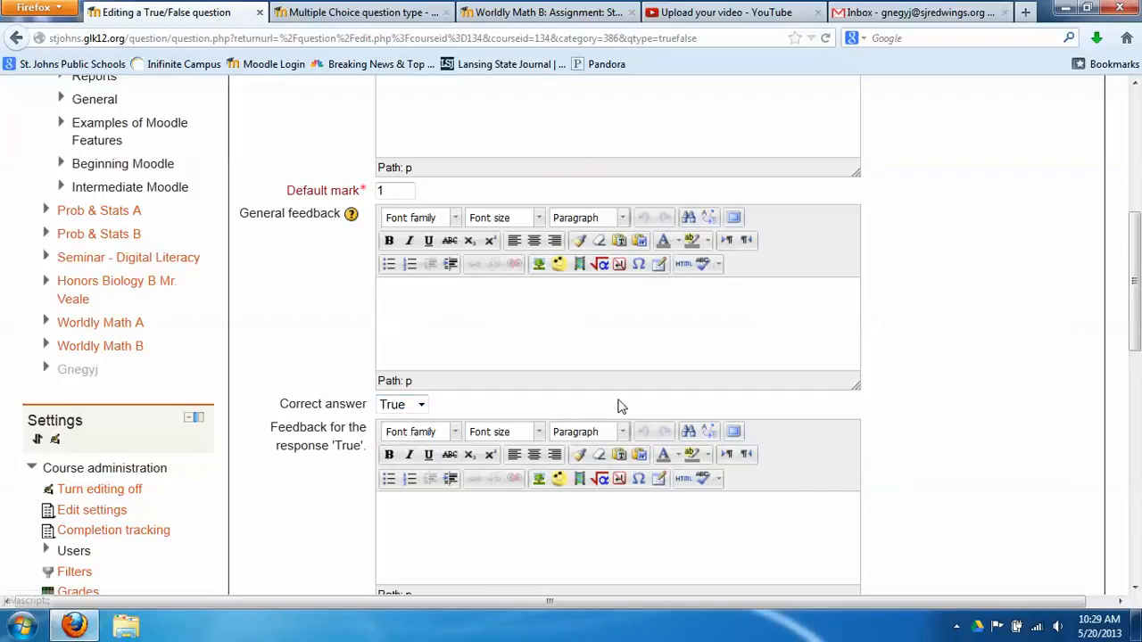
scroll(624, 401, down, 4)
click(451, 345)
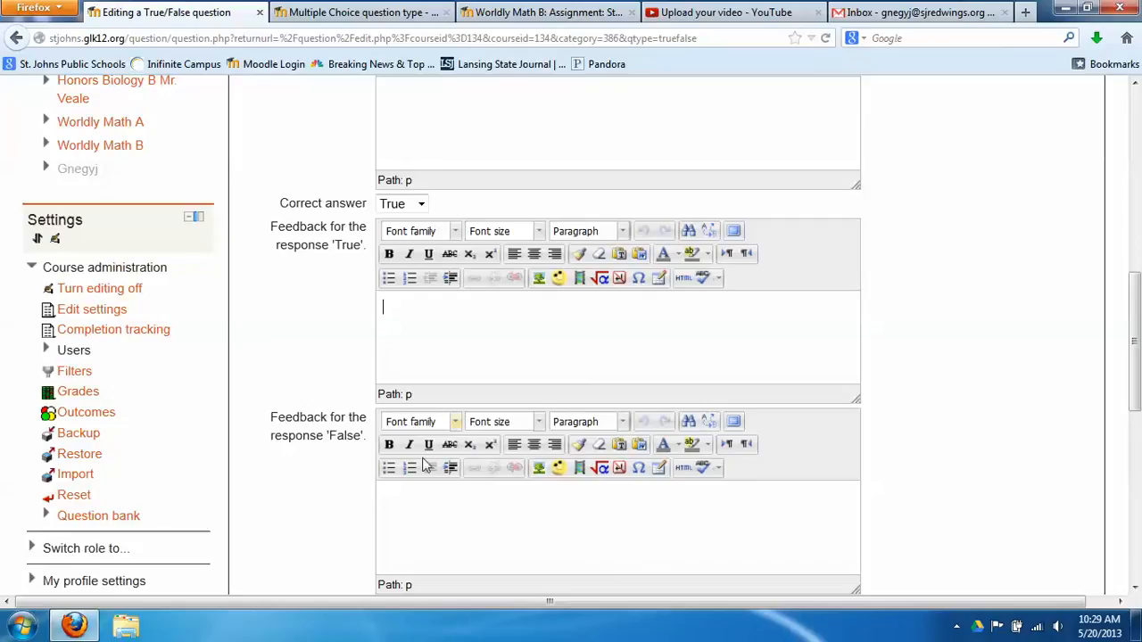
Give True the feedback 'Nice job!' and False 'You're an idiot go to church!', then save
click(438, 547)
click(451, 349)
text(Nice job!)
click(407, 554)
text(You're )
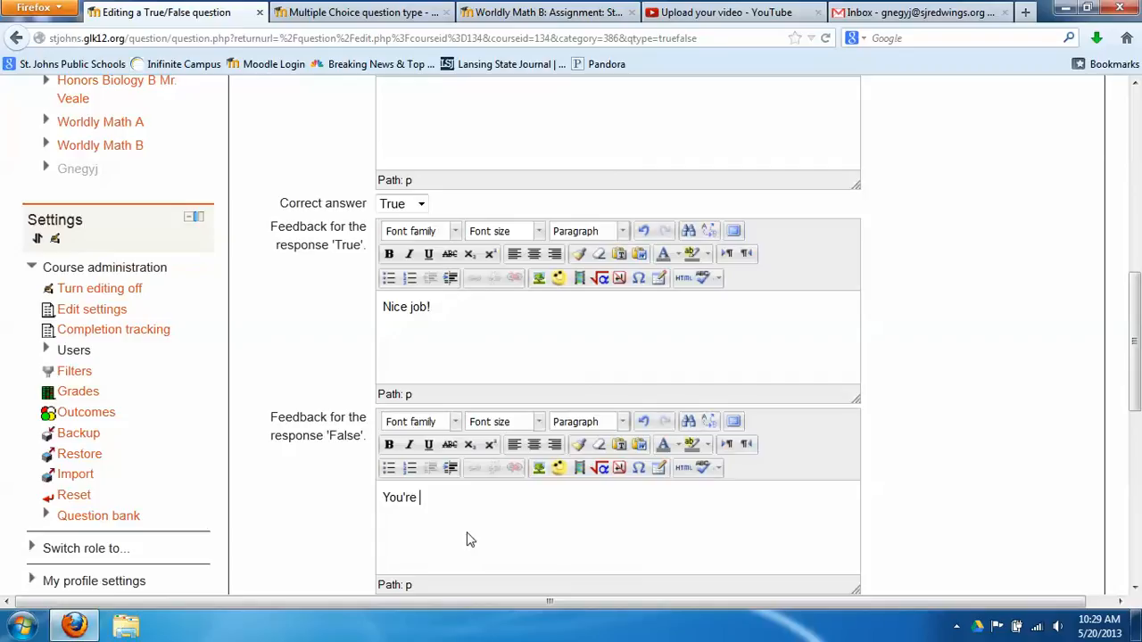
text(an idiot go to church!)
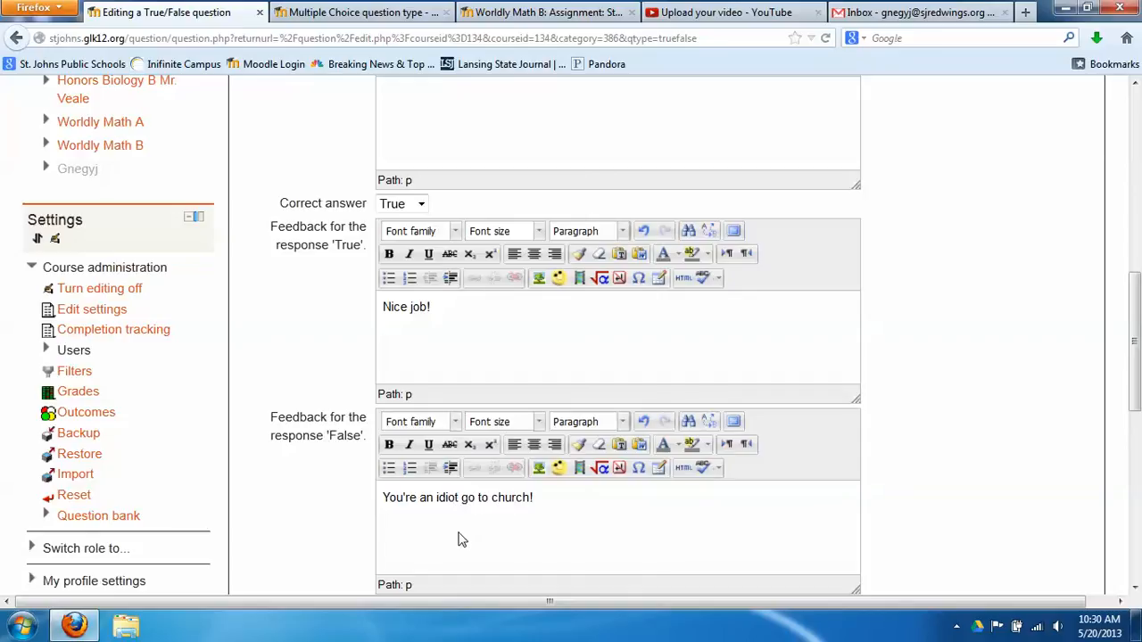
scroll(322, 511, down, 6)
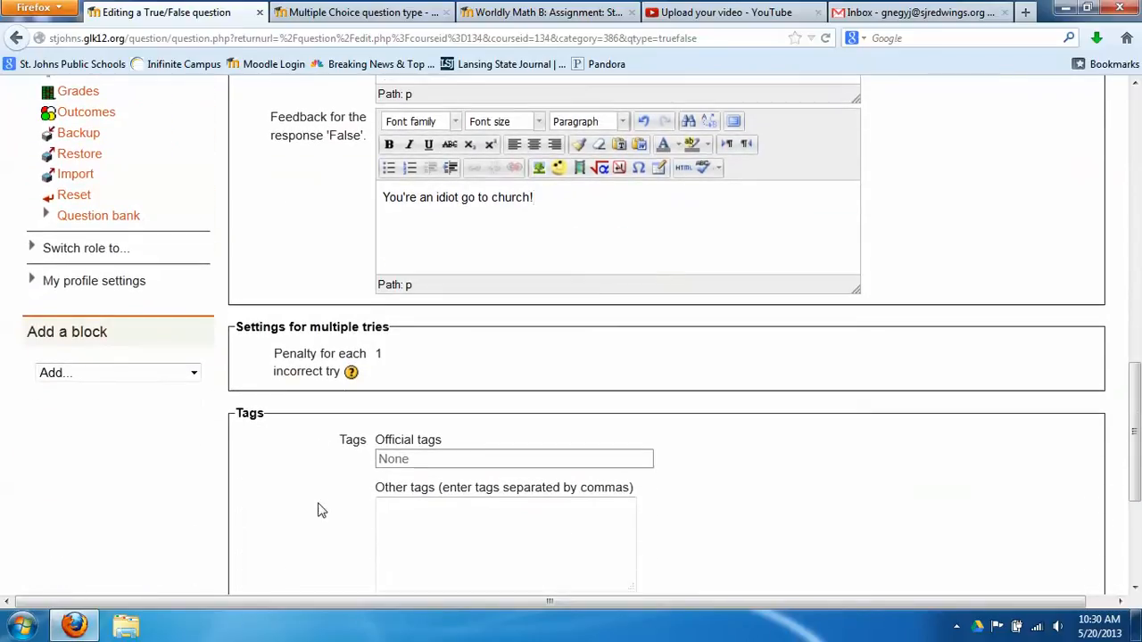
scroll(321, 511, down, 2)
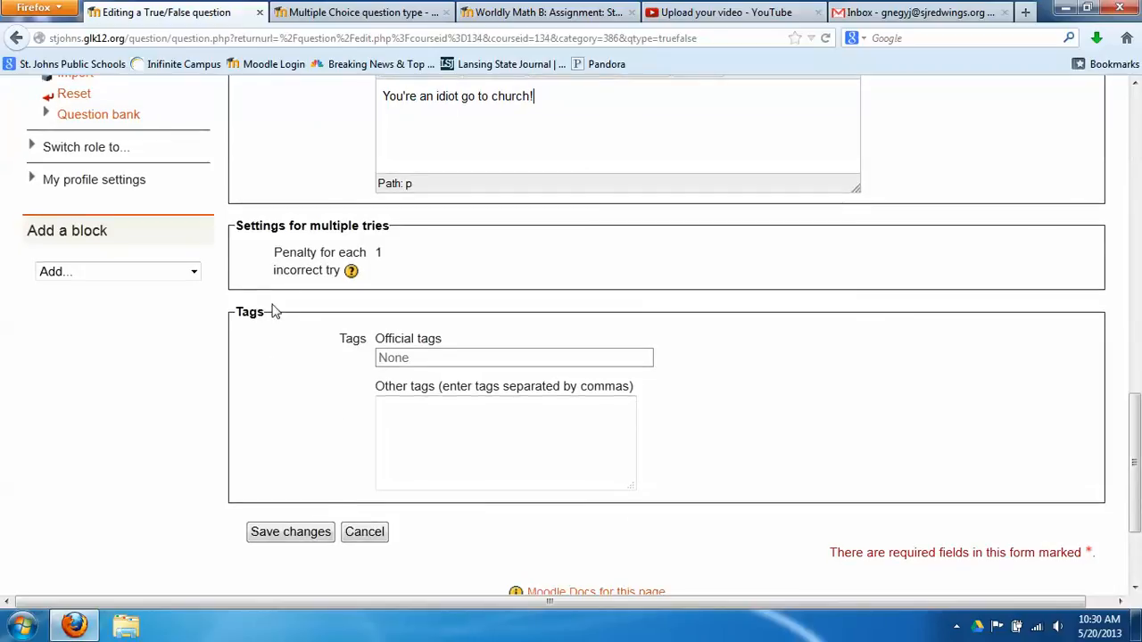
click(299, 533)
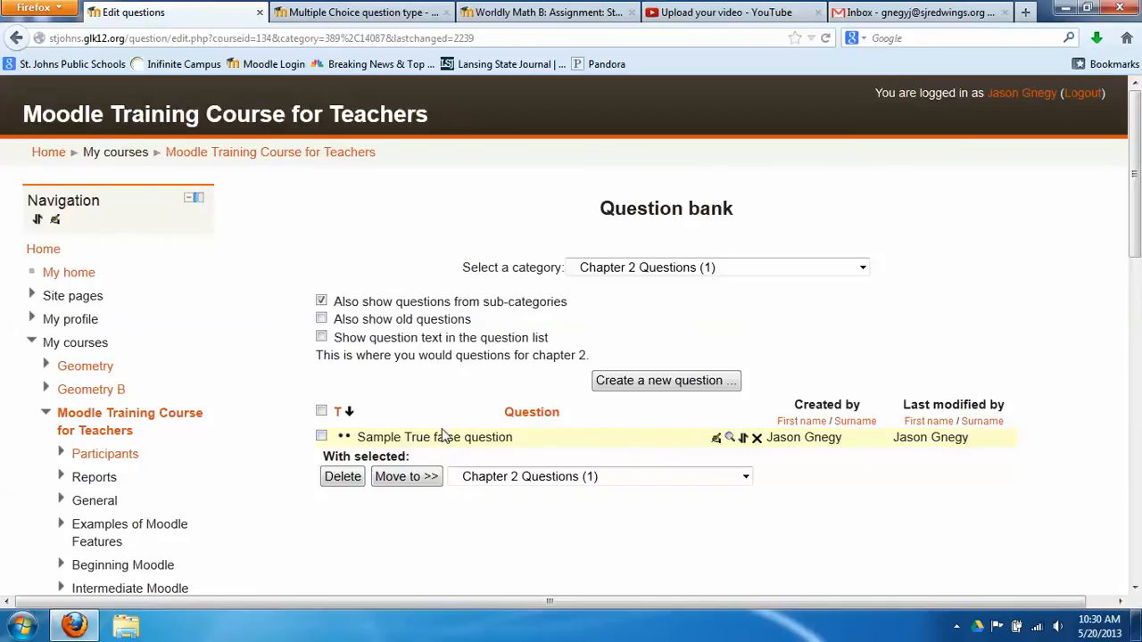
Start a new Multiple choice question from the Chapter 2 Questions bank
click(638, 384)
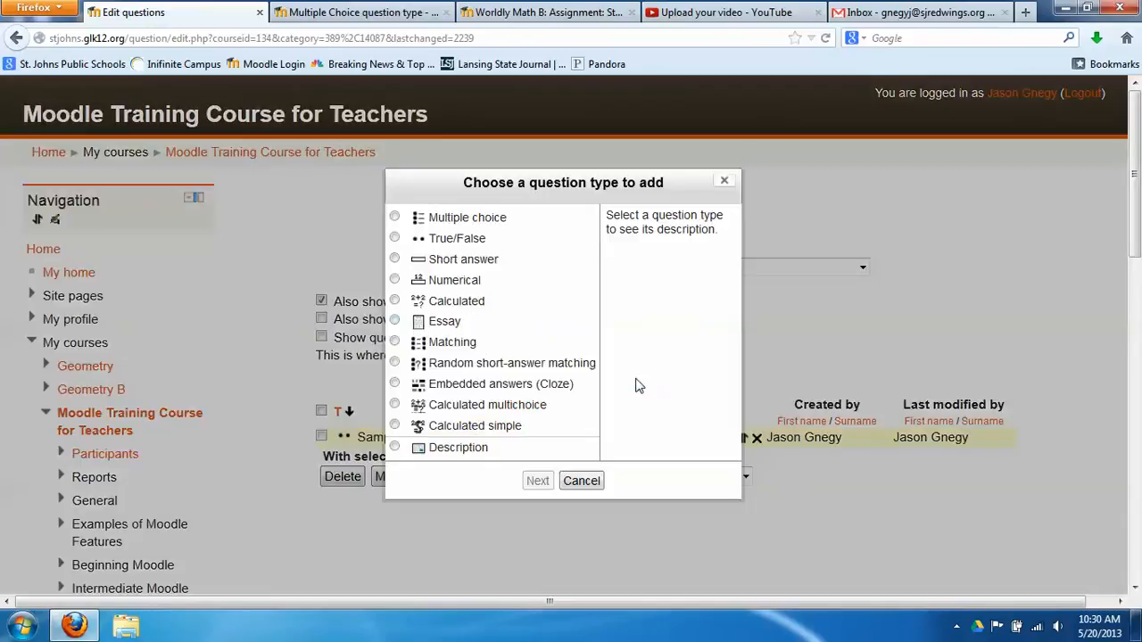
click(394, 218)
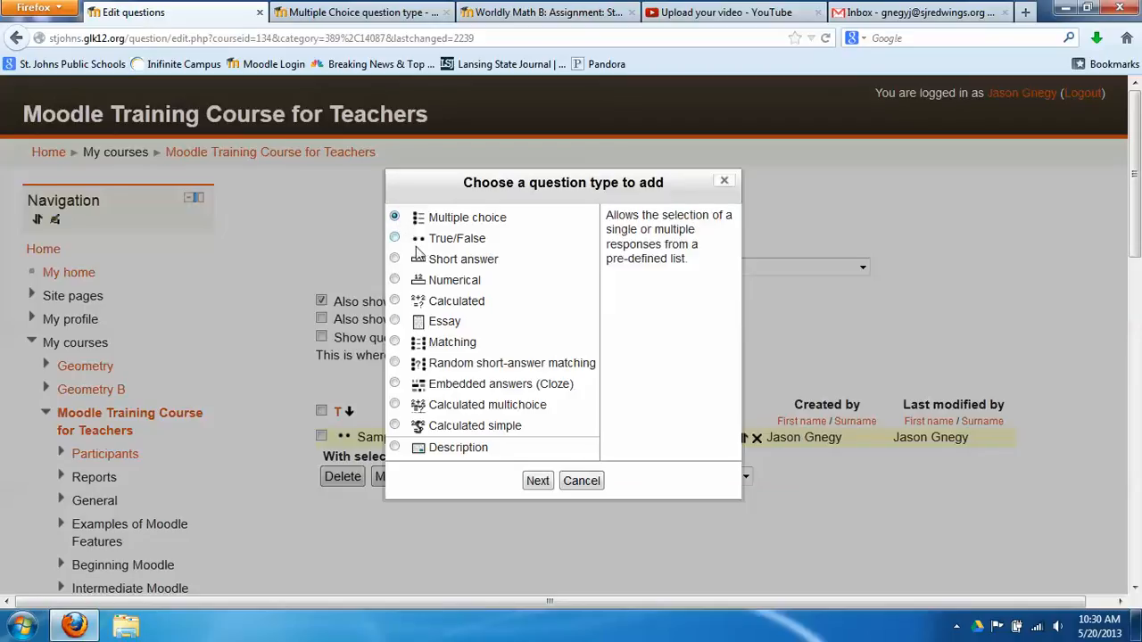
click(538, 487)
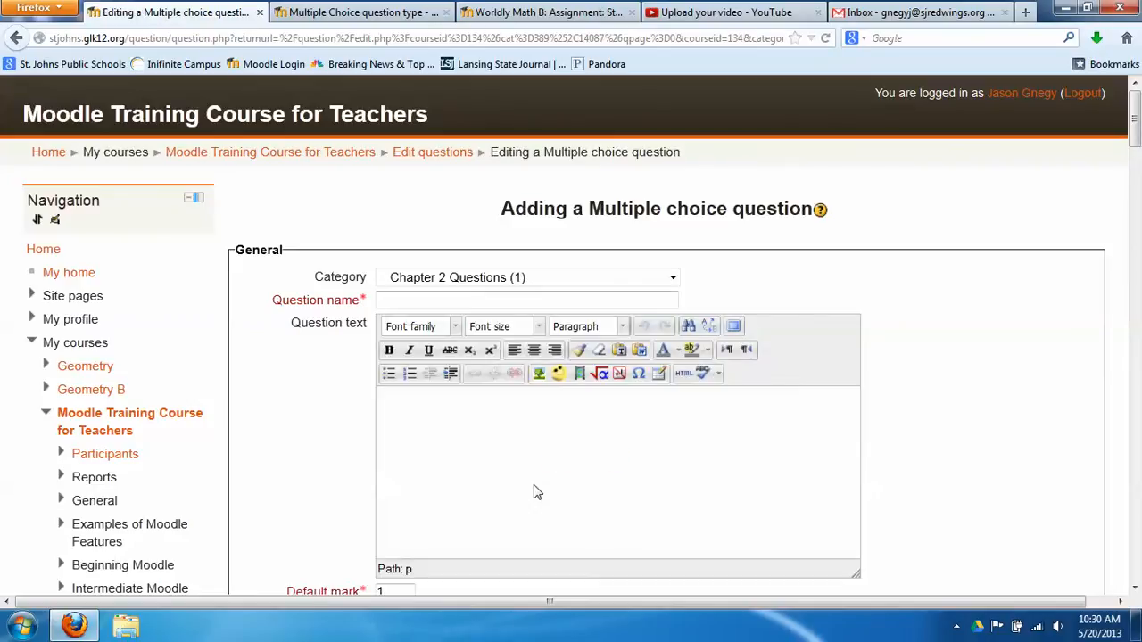
Name it 'Sample Multiple Choice' with text 'What is the name of the principal at St. Johns High School?'
click(530, 306)
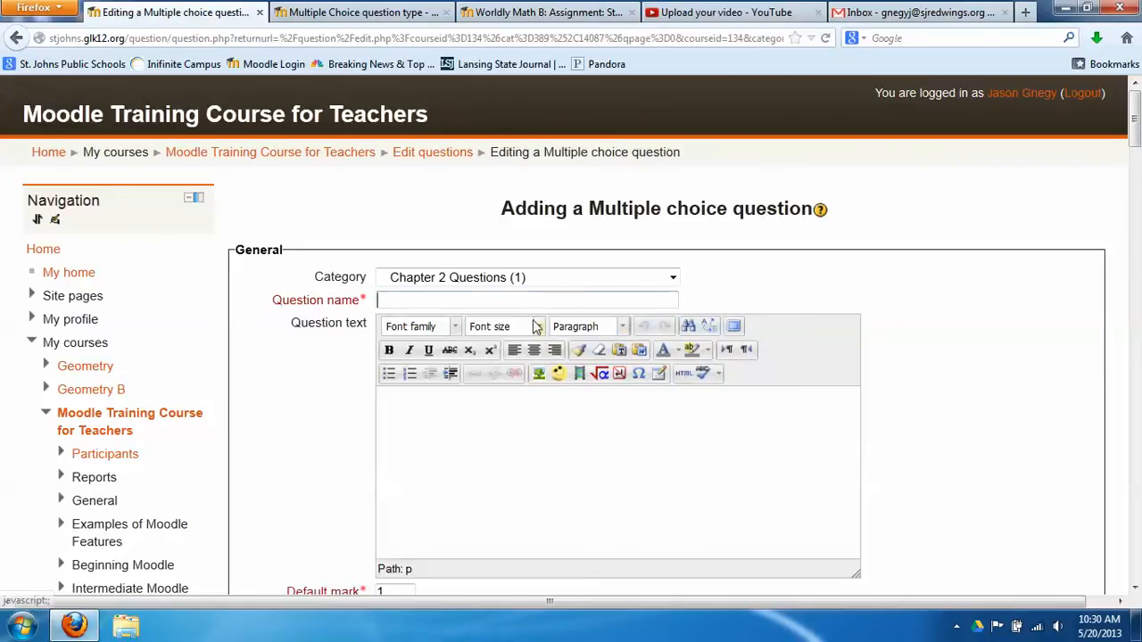
text(Sample Multipl)
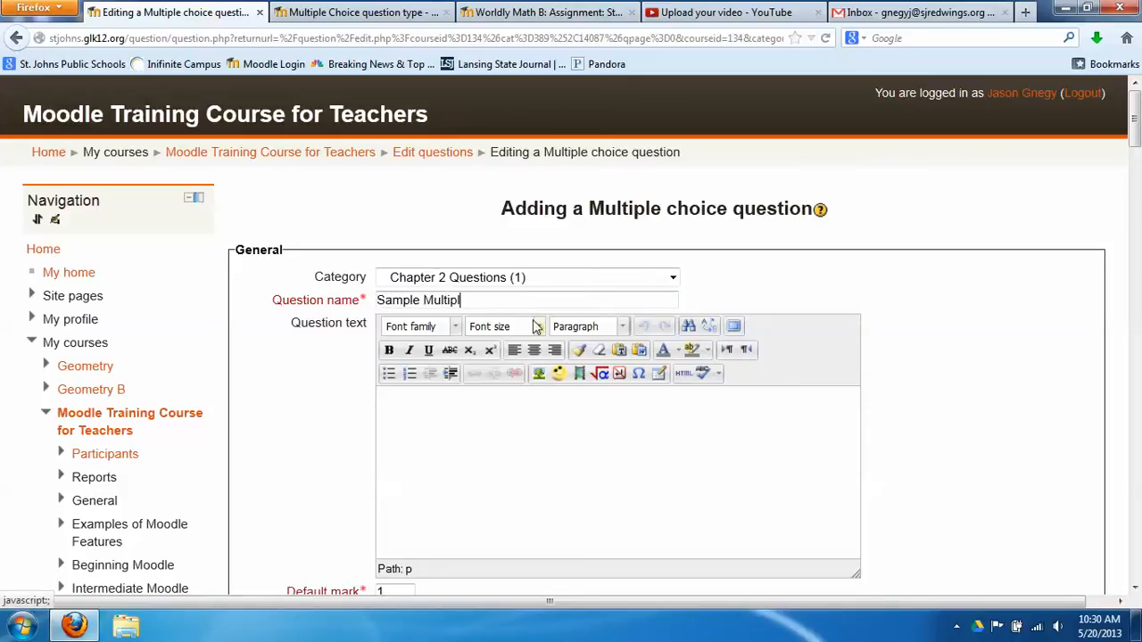
text(e Choice)
click(497, 421)
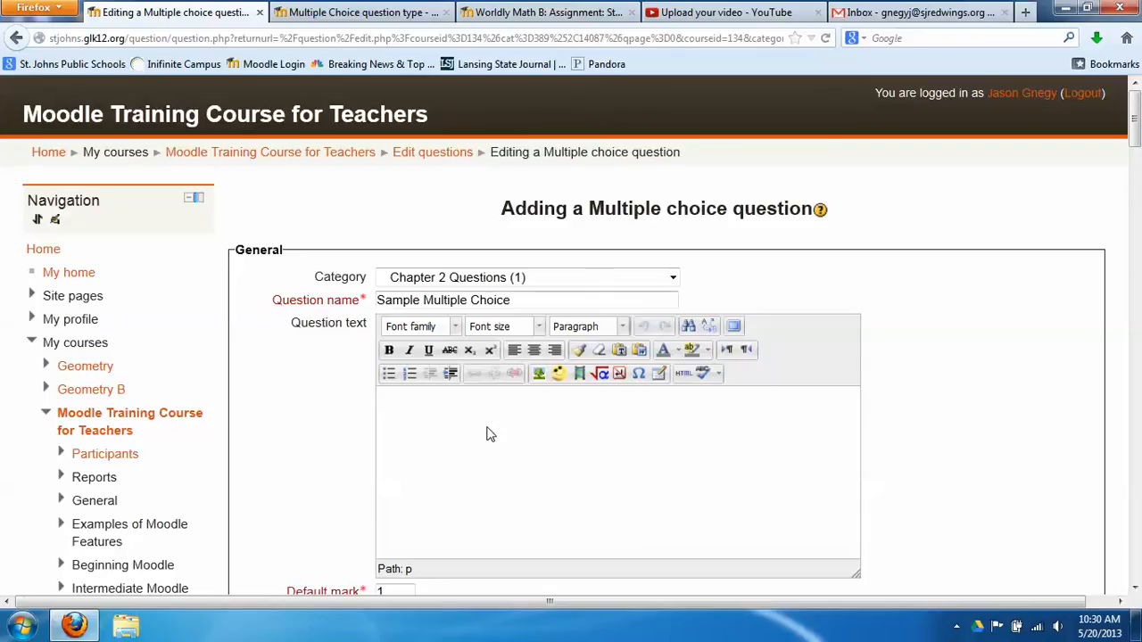
text(What is the name of the)
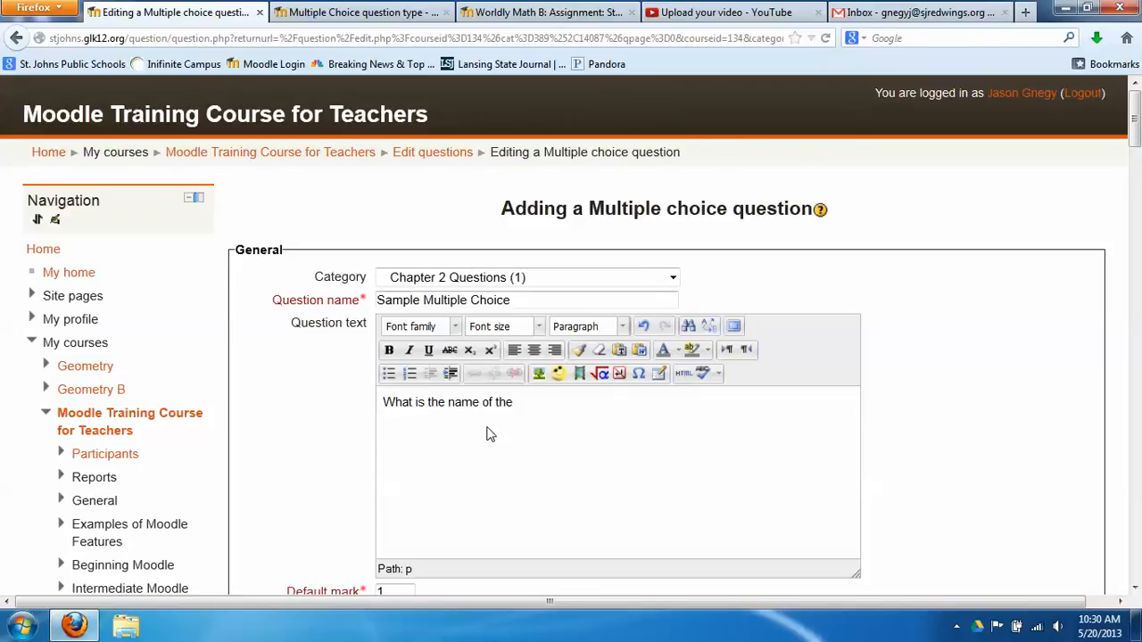
key(BackSpace)
key(BackSpace)
text(e principal at St. Johns High School.)
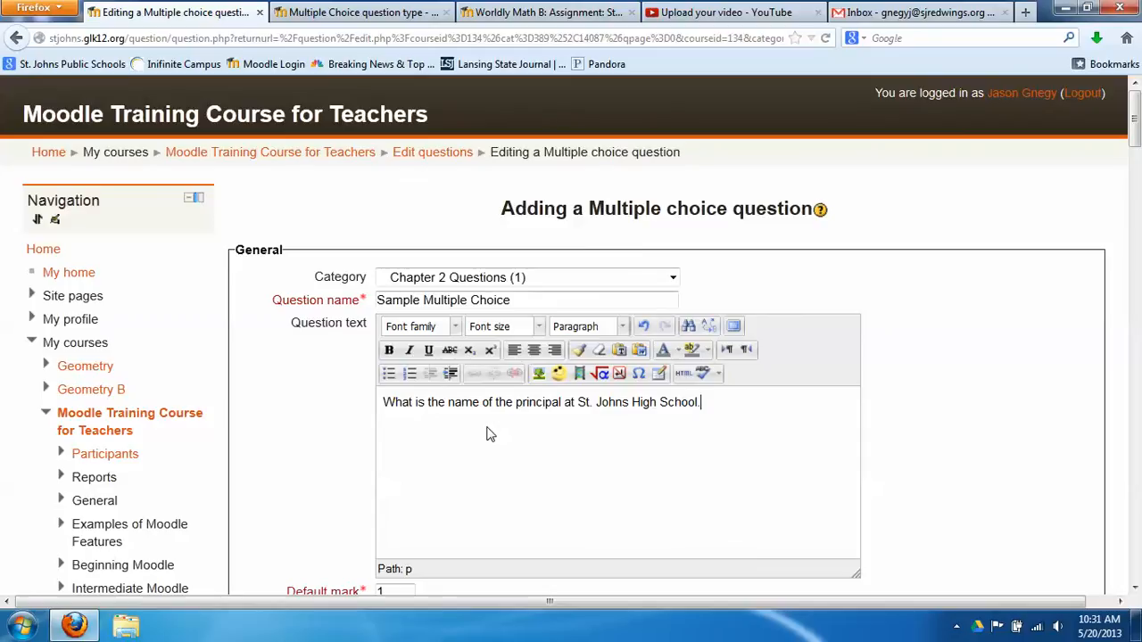
scroll(480, 429, down, 1)
scroll(479, 429, down, 2)
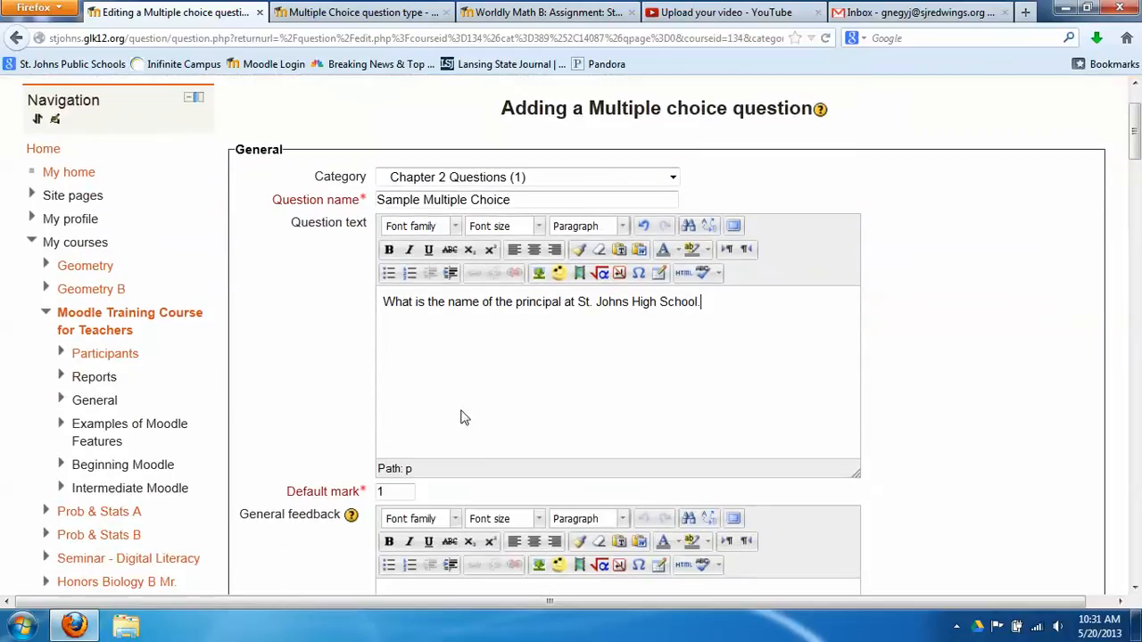
key(BackSpace)
text(?)
scroll(457, 375, down, 6)
scroll(426, 335, down, 4)
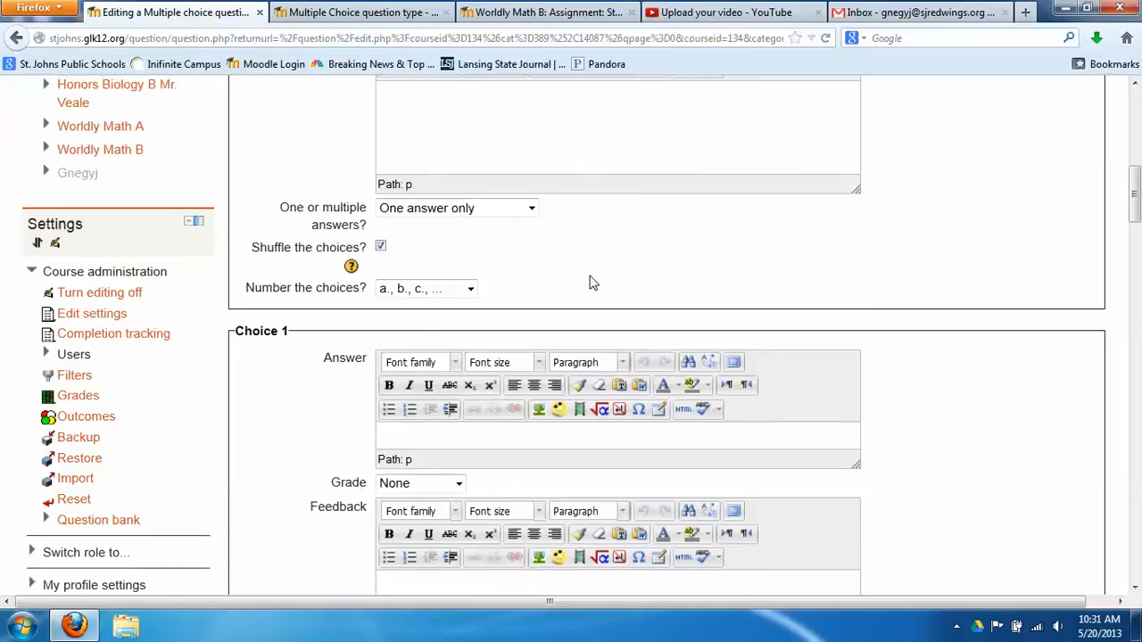
scroll(571, 362, up, 4)
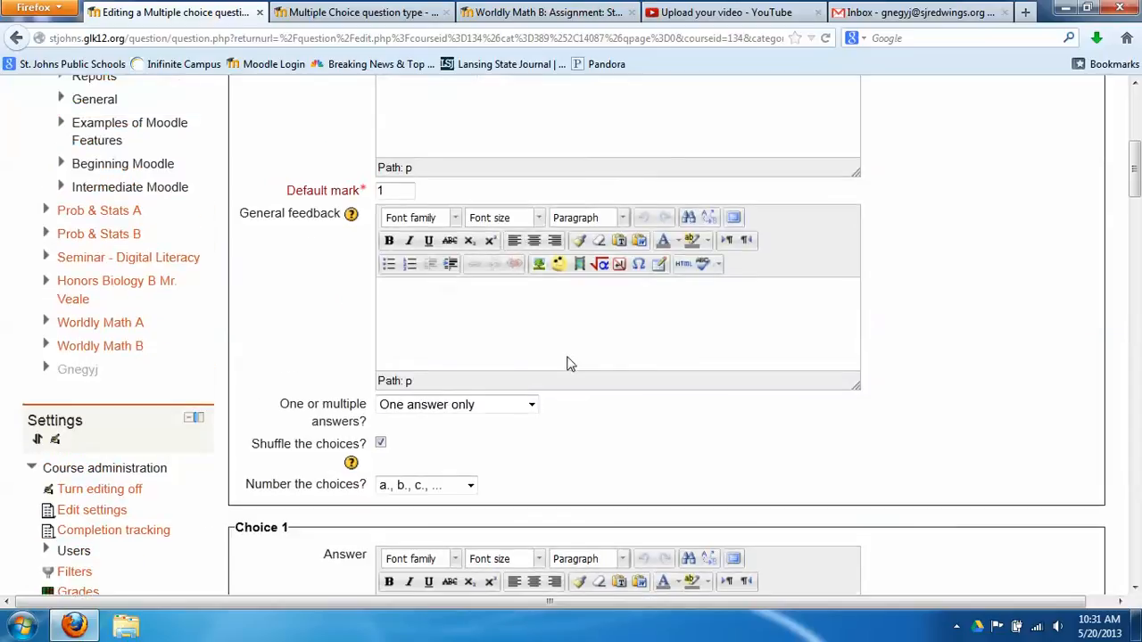
click(535, 409)
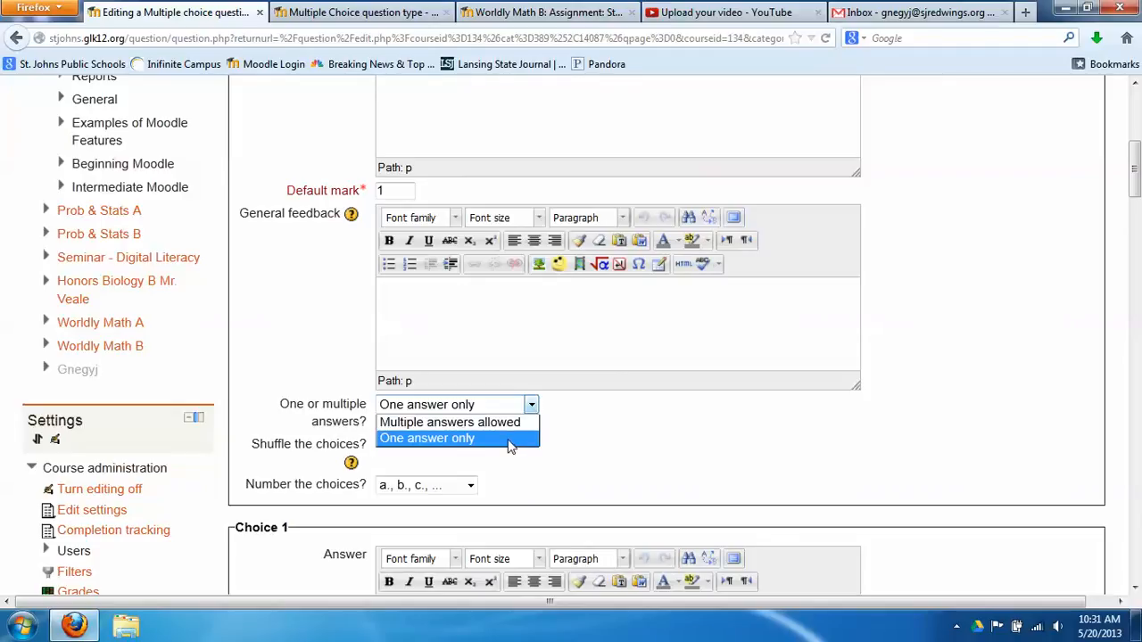
click(510, 440)
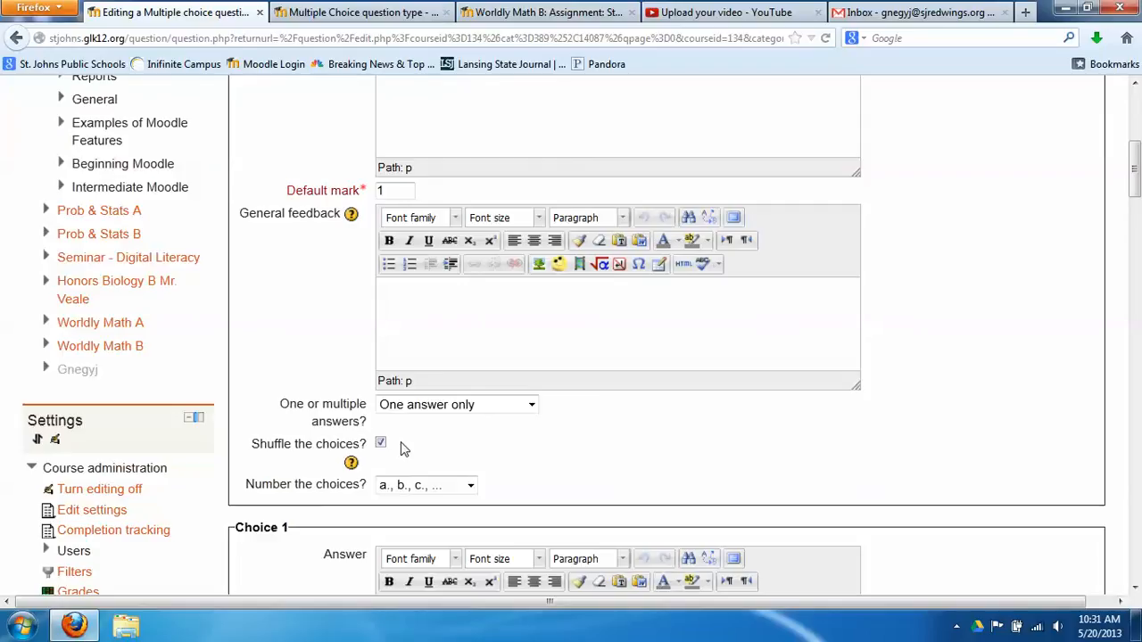
click(471, 487)
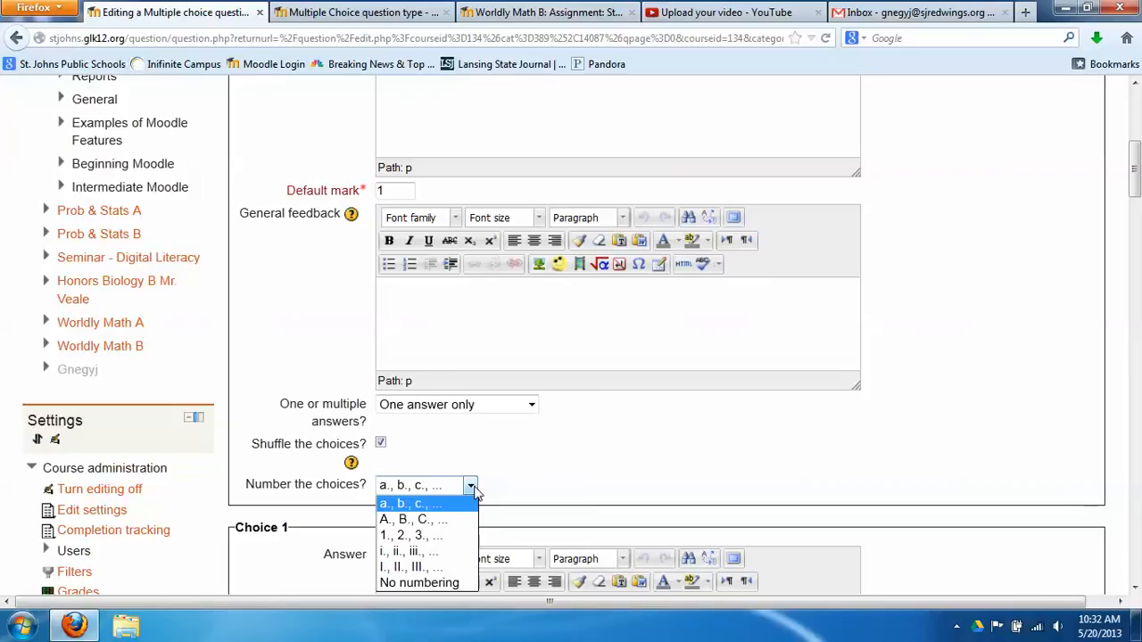
click(474, 491)
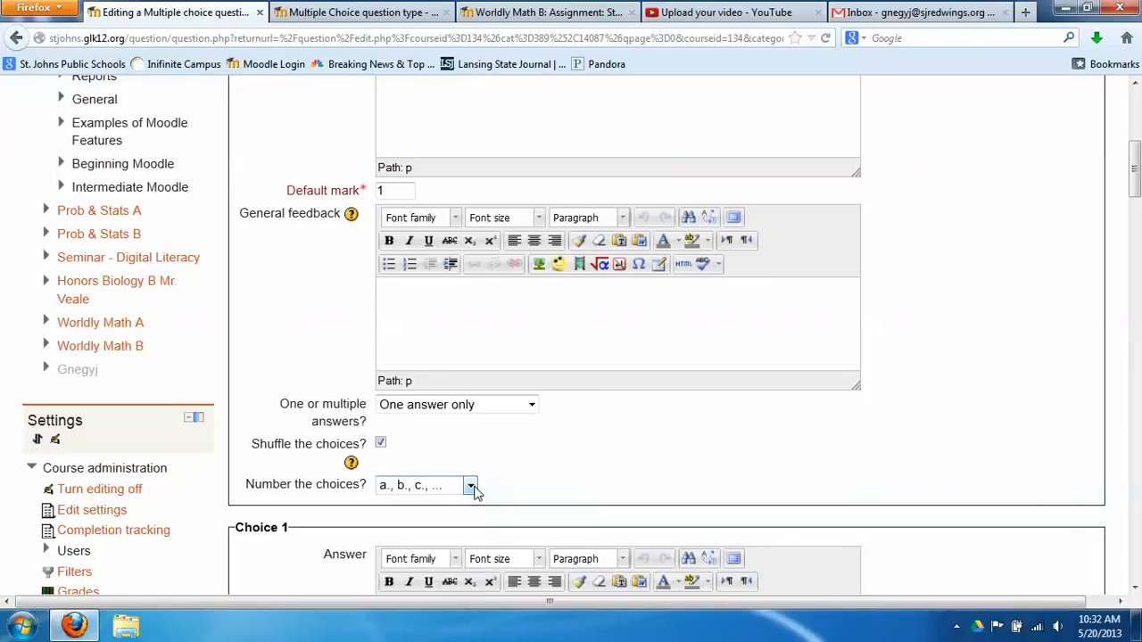
scroll(505, 453, down, 4)
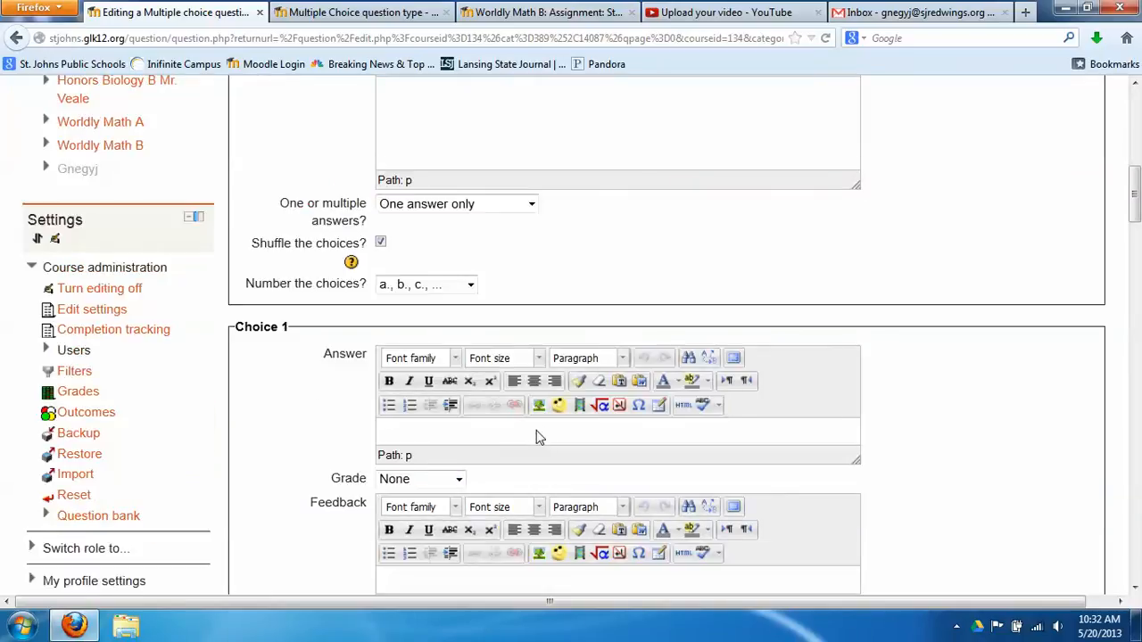
Enter the principal's name as the Choice 1 answer and grade it 100%
scroll(514, 435, down, 2)
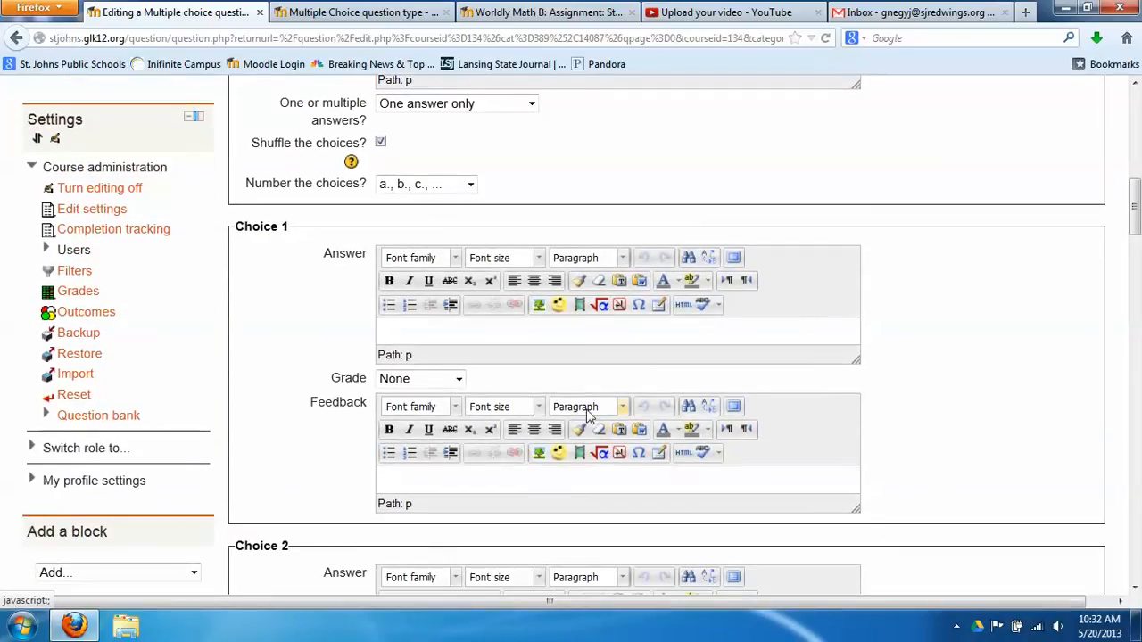
click(524, 337)
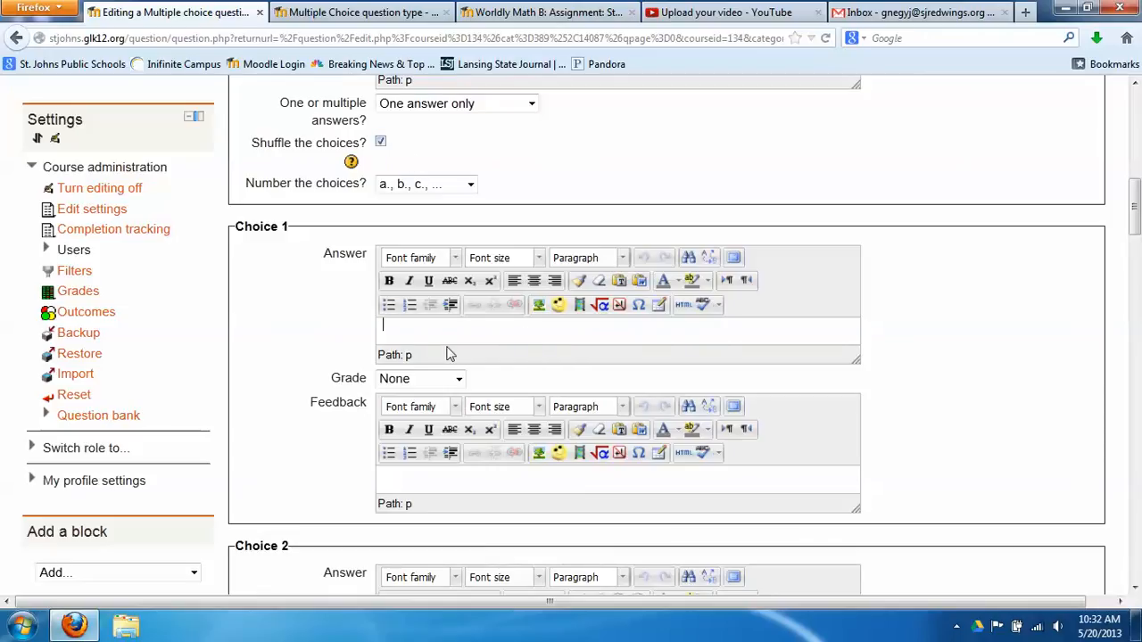
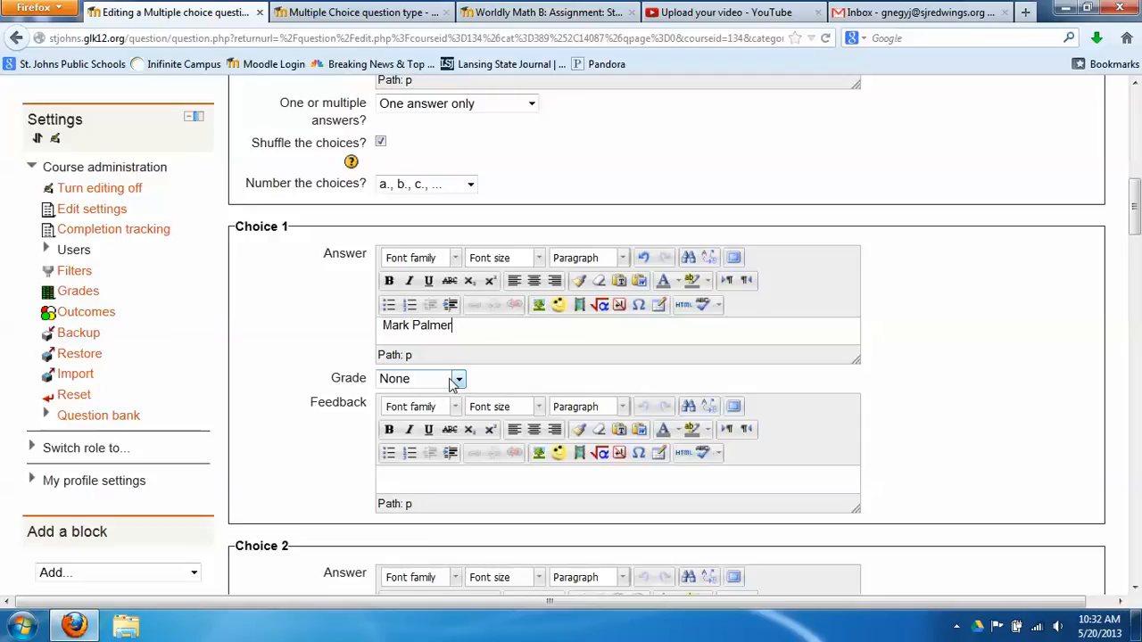
click(452, 382)
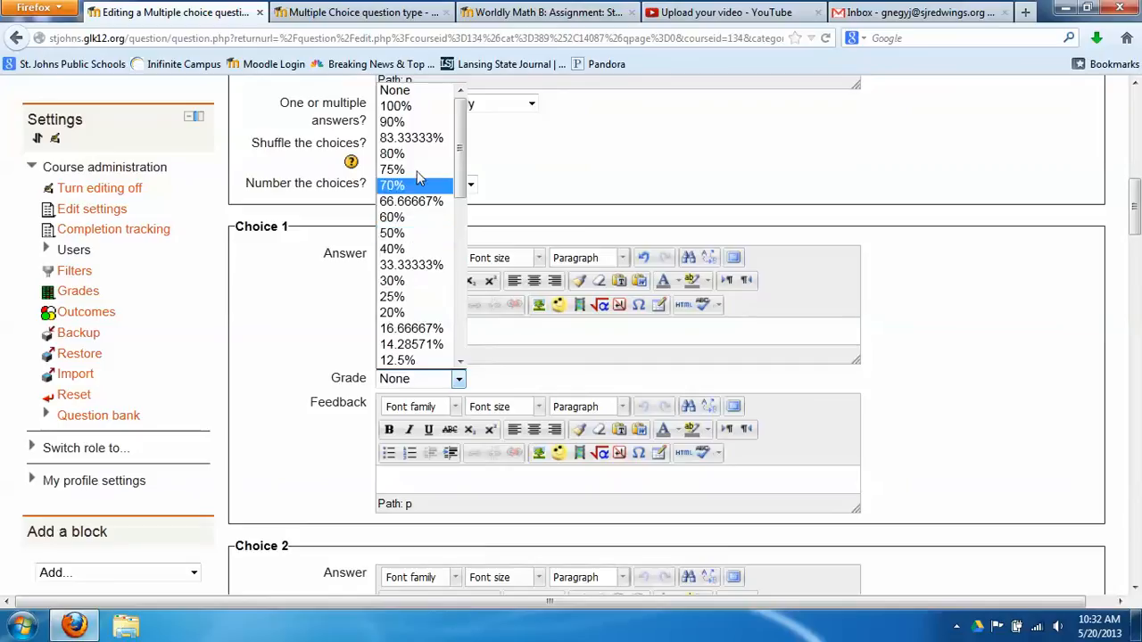
click(426, 107)
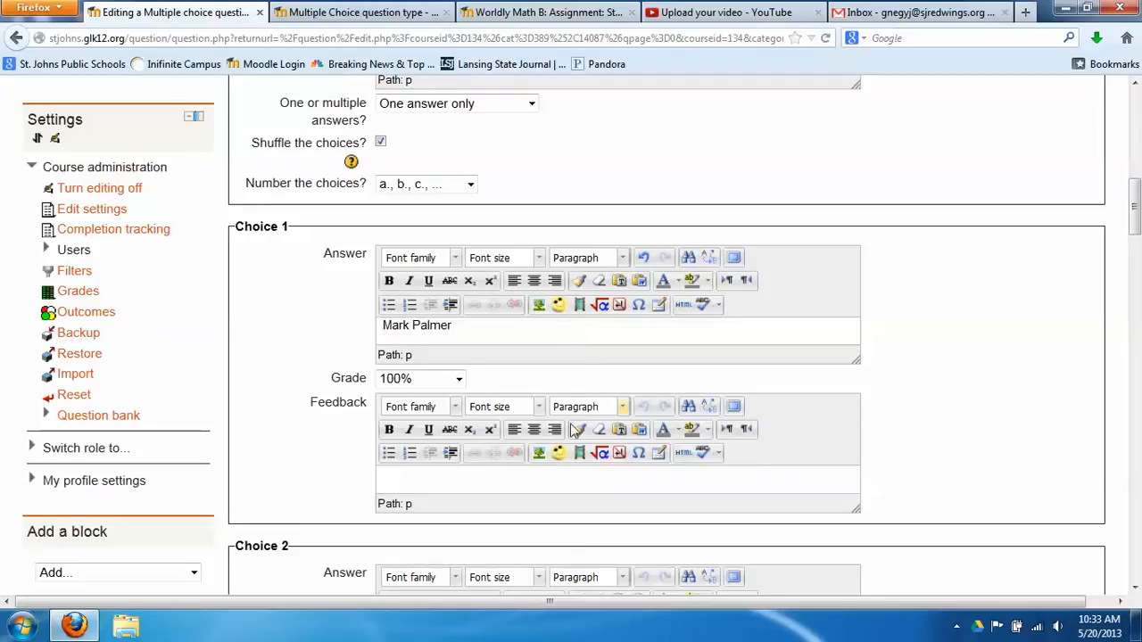
click(543, 493)
Enter a different staff member's name in each of Choices 2, 3 and 4, leaving grades at None
scroll(339, 451, down, 4)
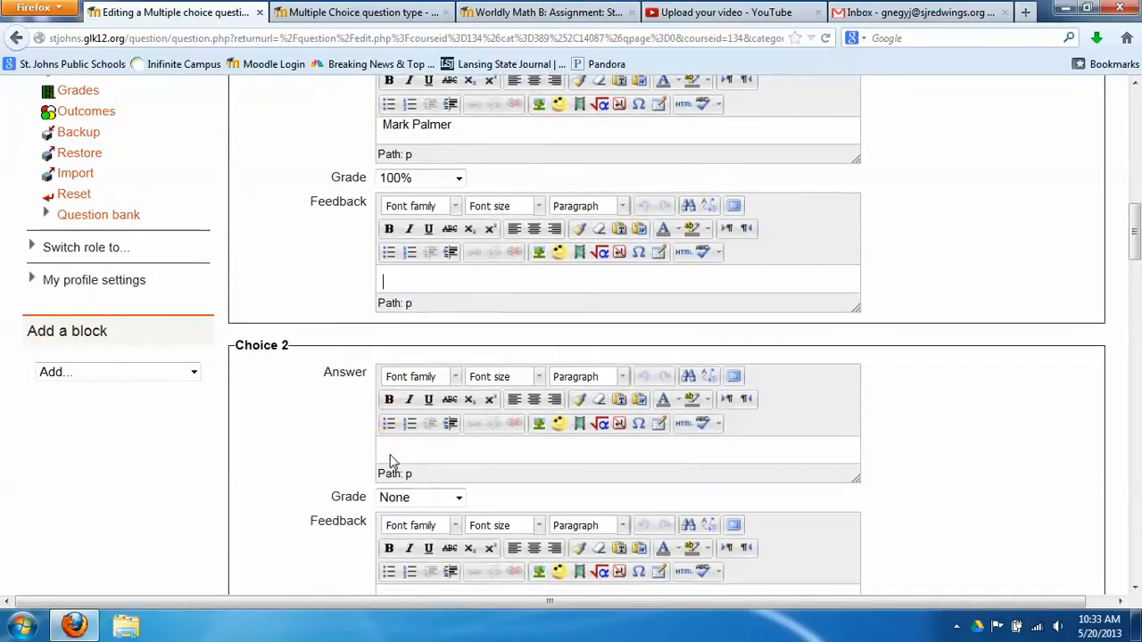
click(423, 457)
scroll(355, 453, down, 5)
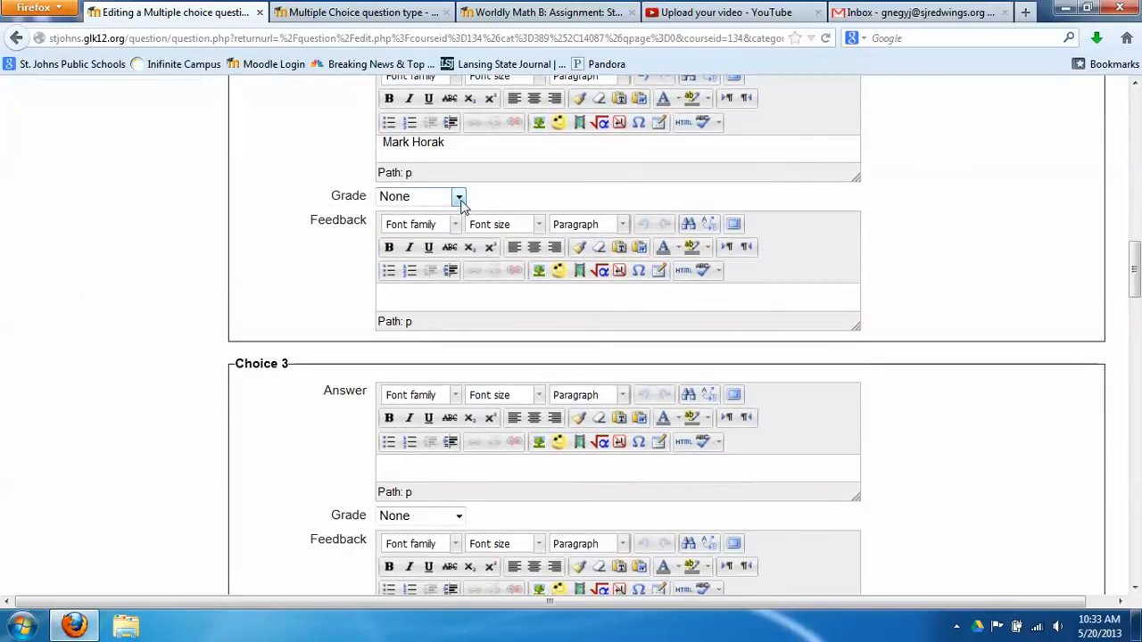
click(471, 474)
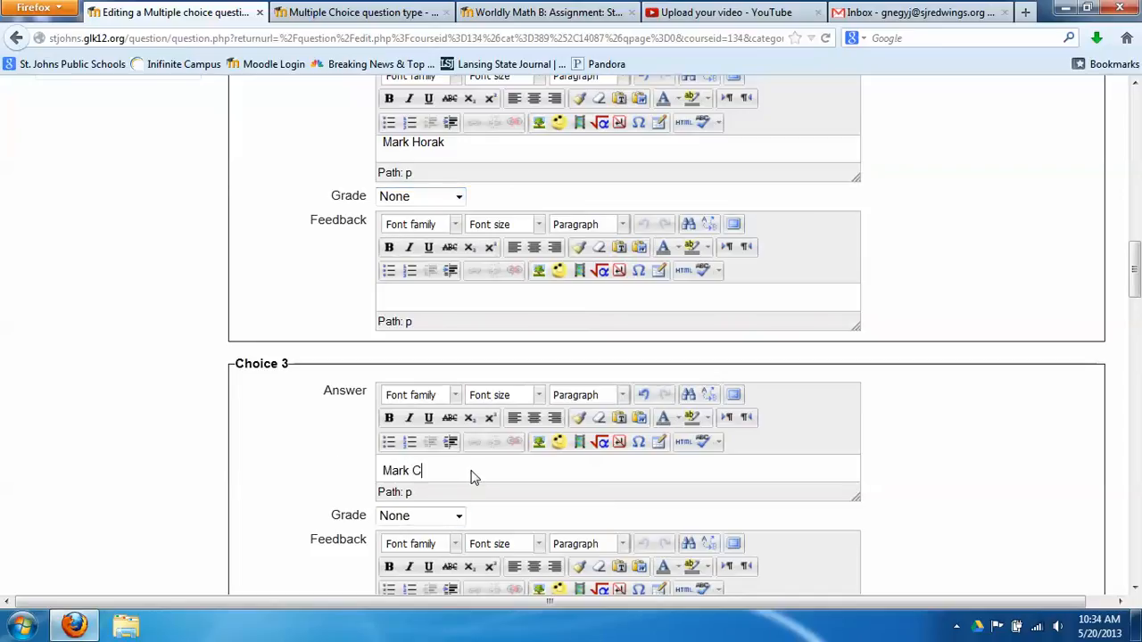
scroll(308, 408, down, 10)
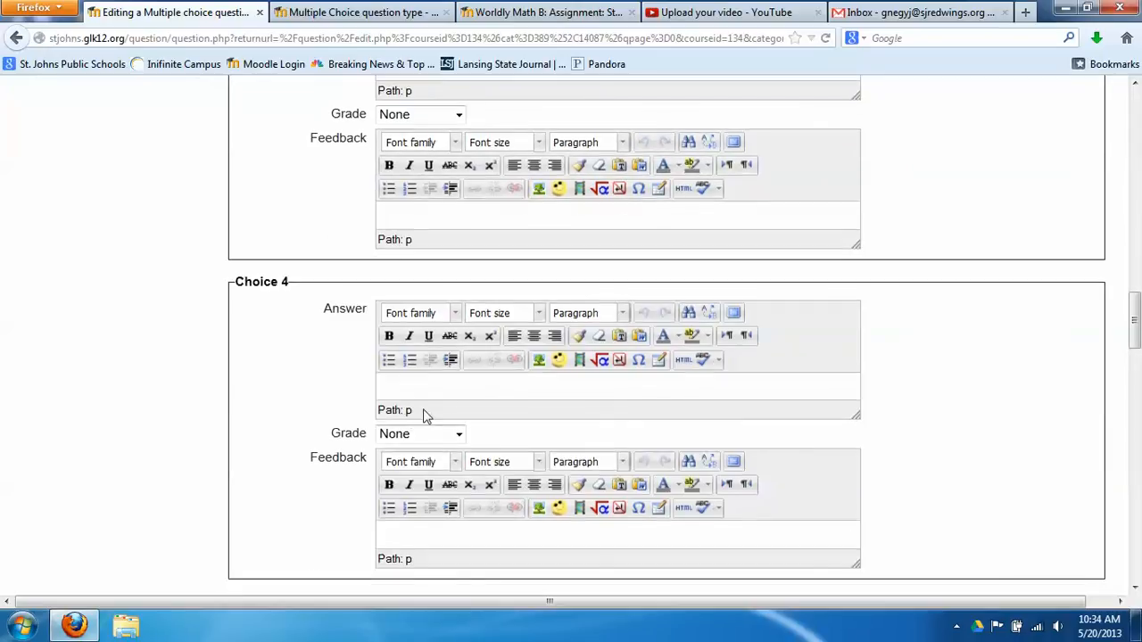
click(457, 389)
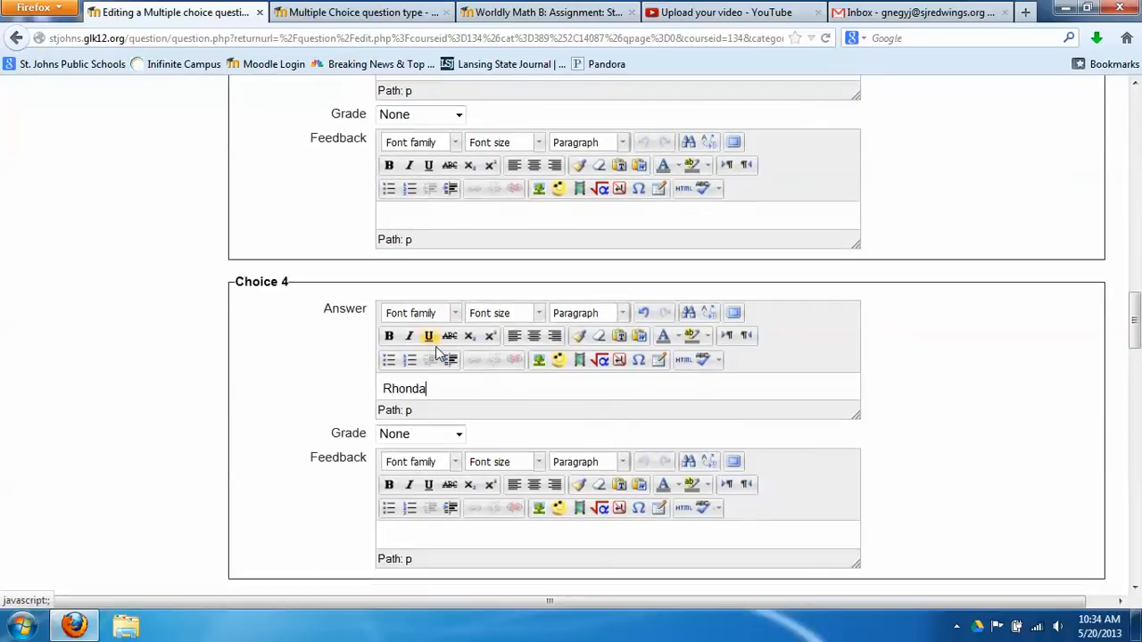
scroll(268, 324, down, 5)
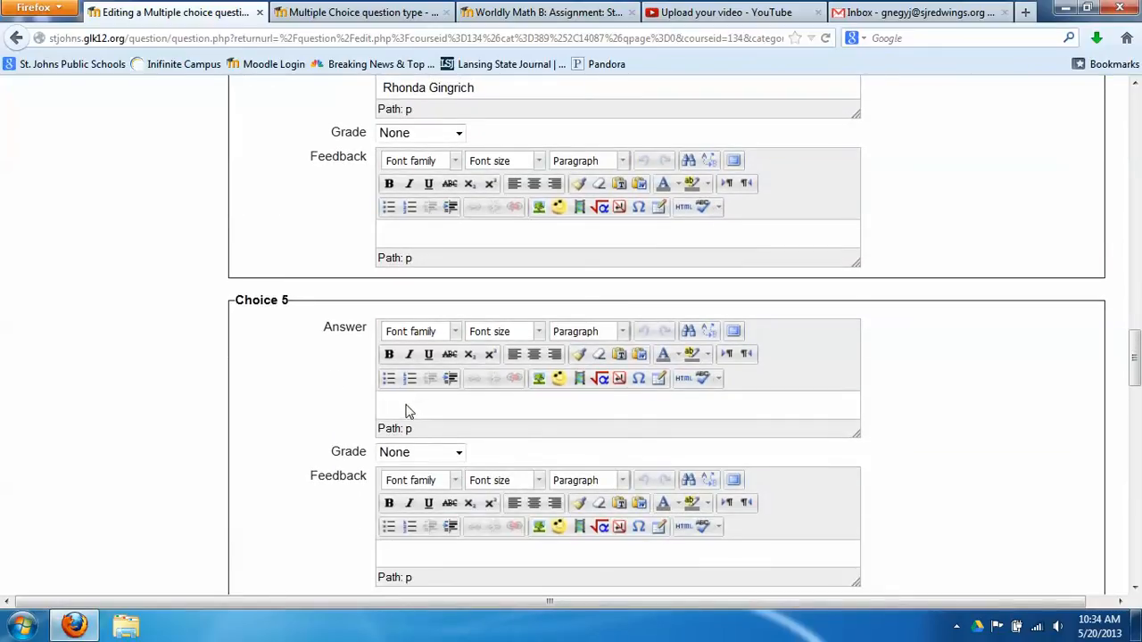
scroll(403, 412, down, 5)
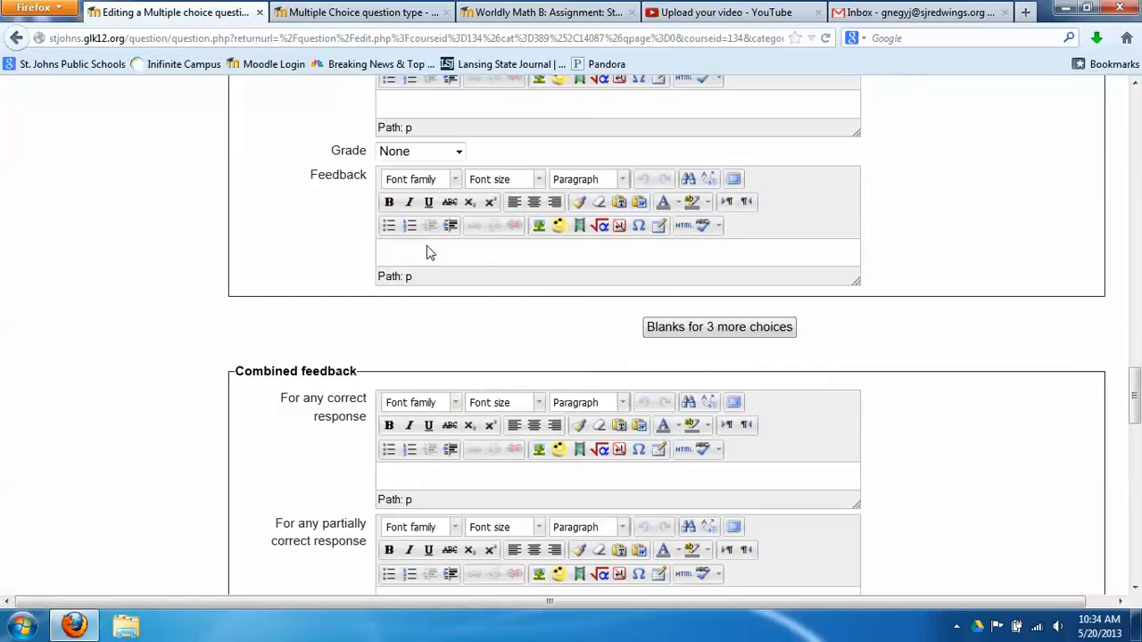
Add blanks for 3 more answer choices
click(724, 332)
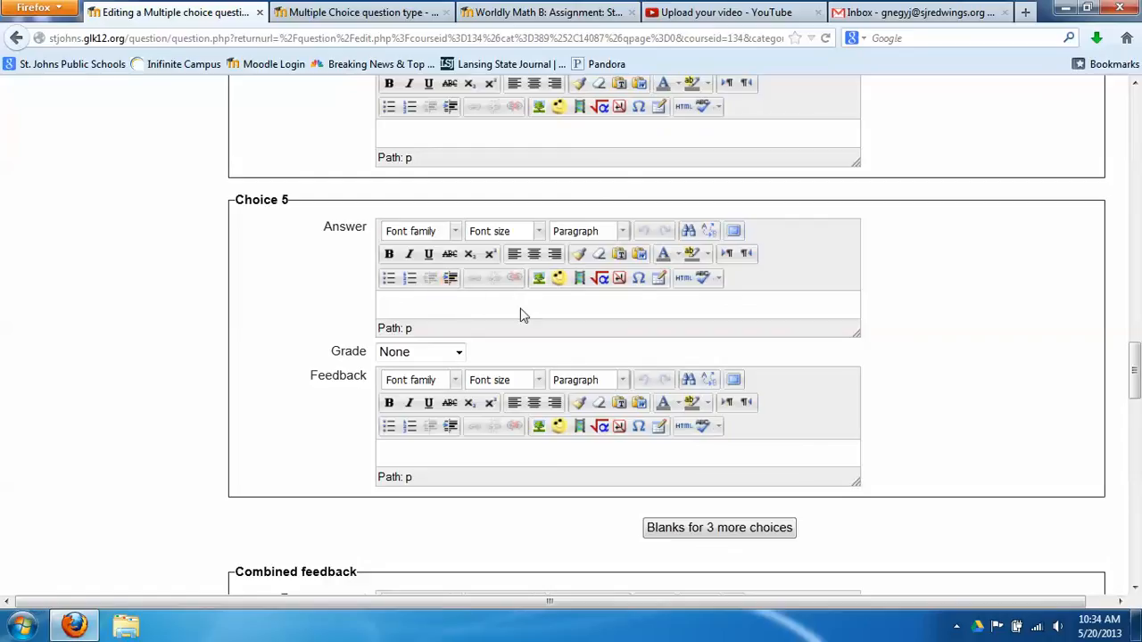
scroll(812, 309, down, 5)
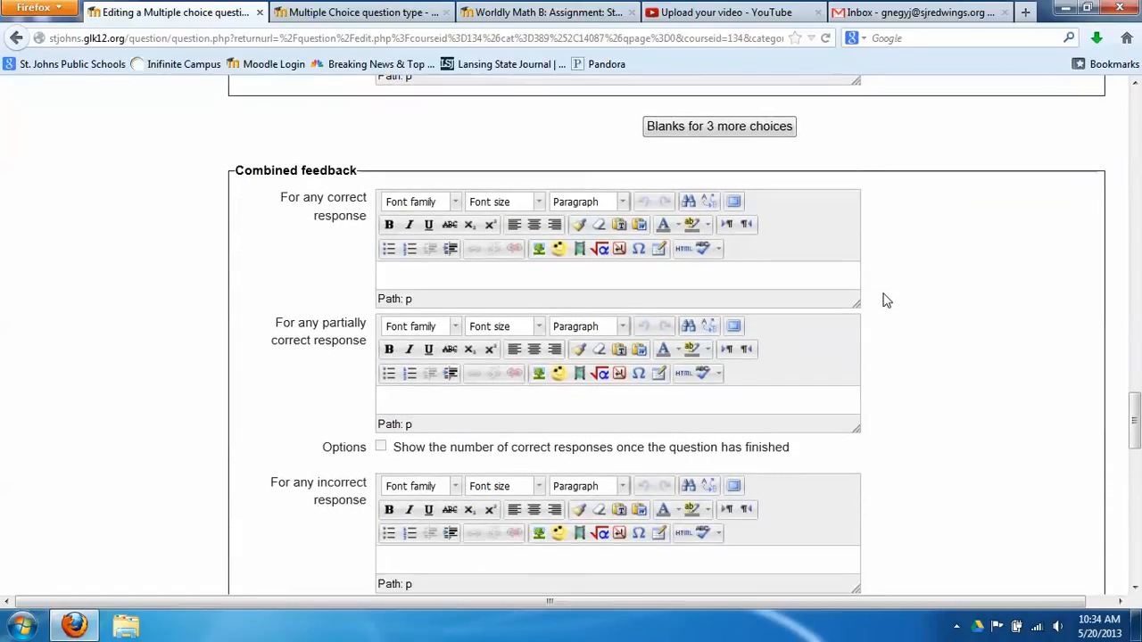
scroll(887, 301, down, 2)
scroll(885, 298, up, 1)
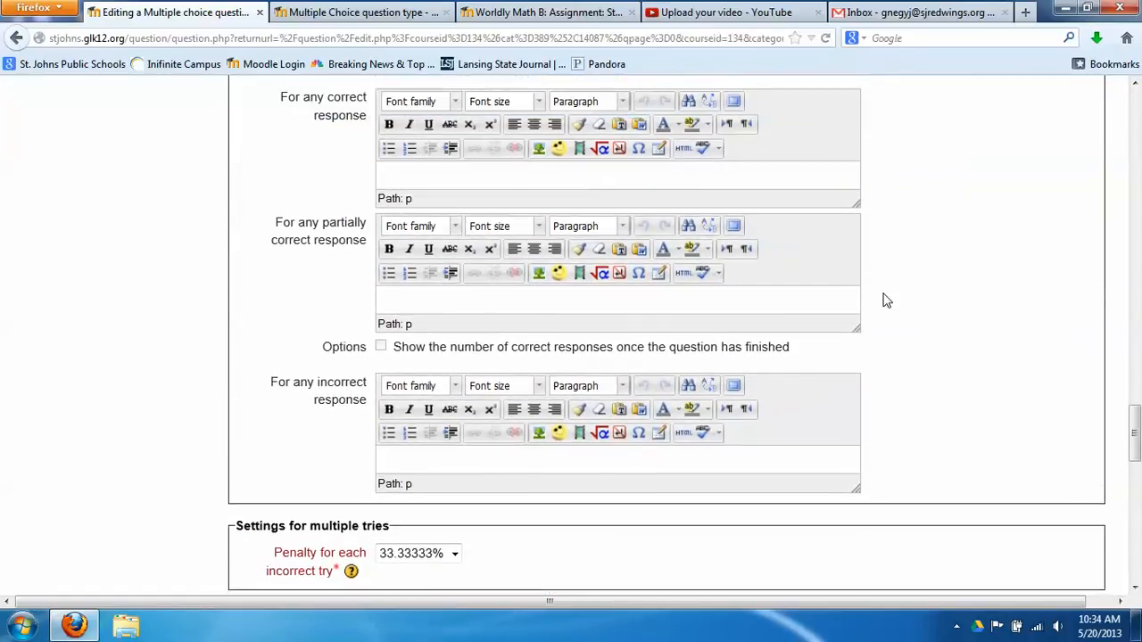
scroll(884, 298, down, 2)
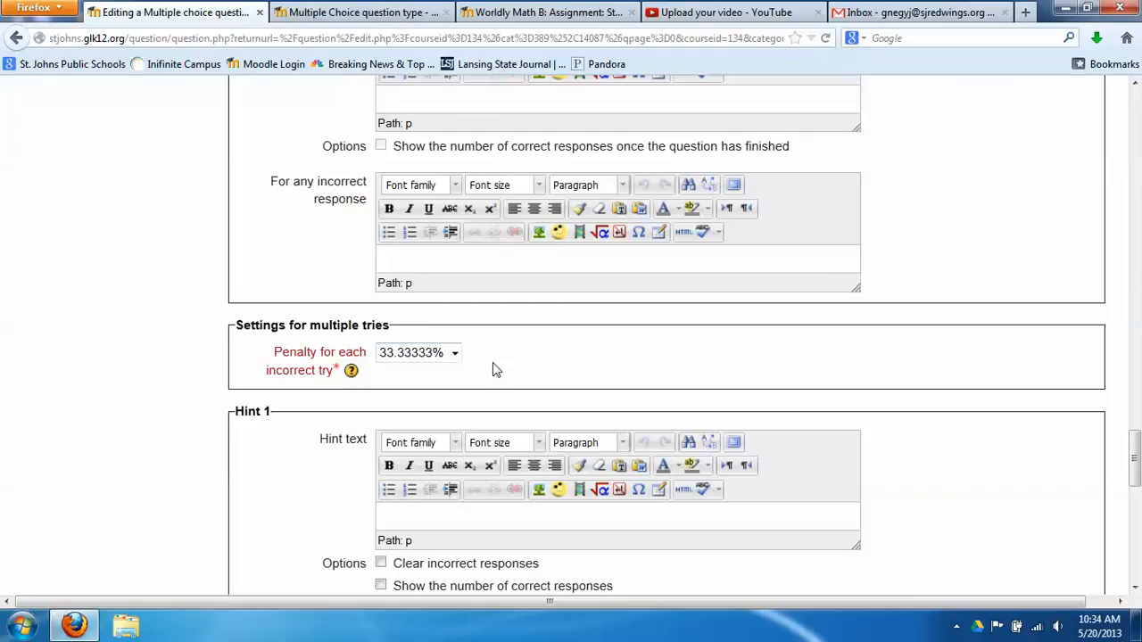
Choose 0% as the Penalty for each incorrect try under multiple-tries settings
click(454, 355)
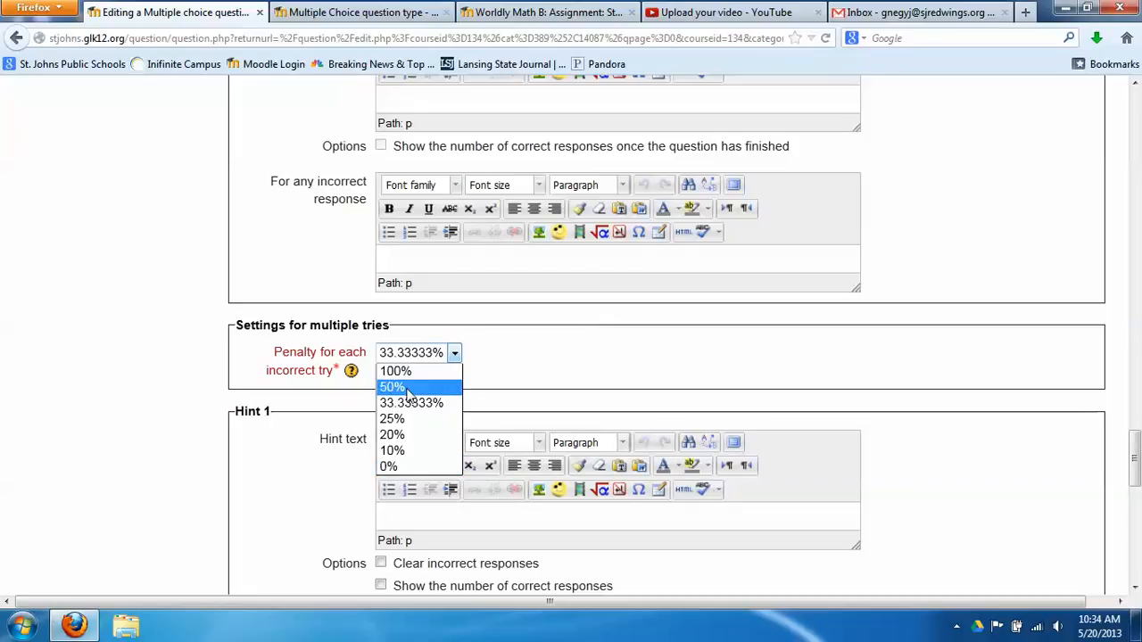
click(397, 467)
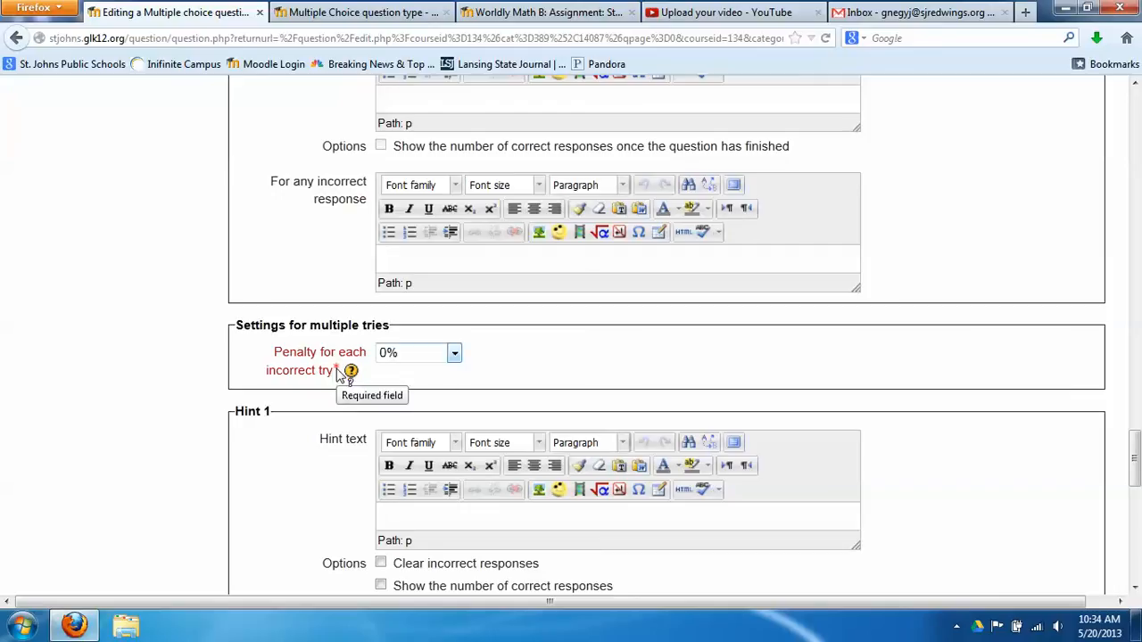
scroll(323, 402, down, 2)
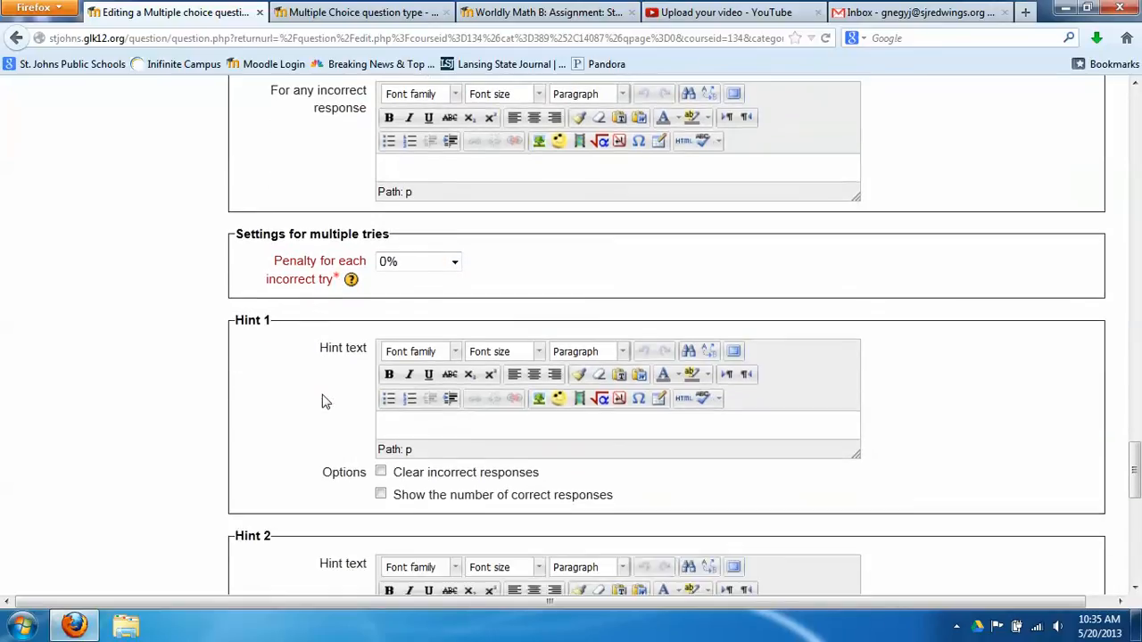
scroll(323, 402, down, 2)
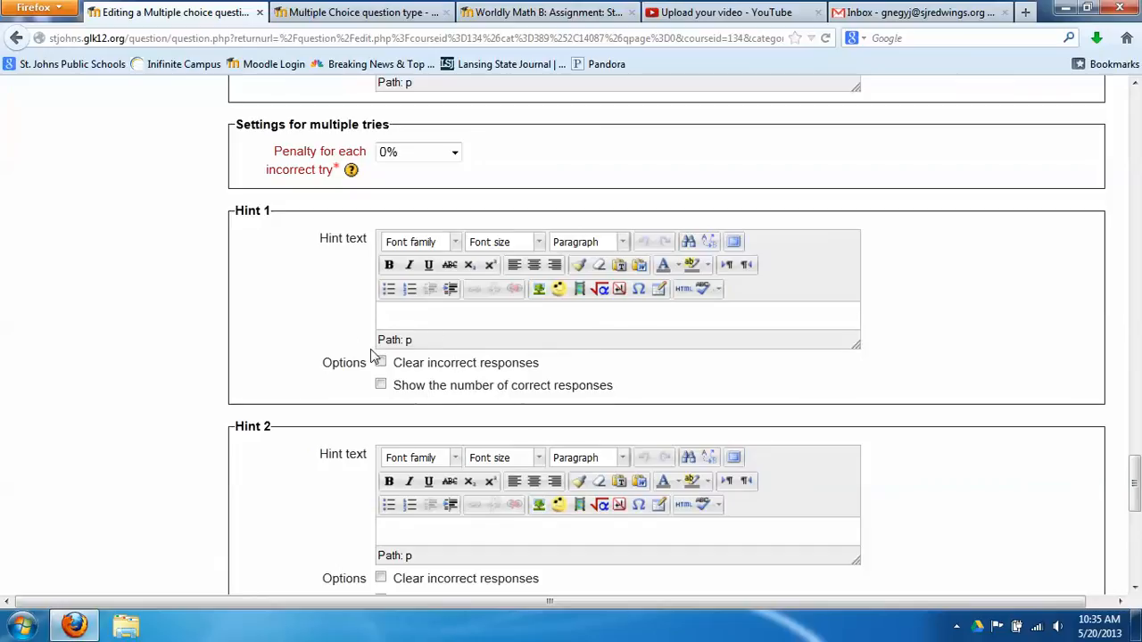
scroll(368, 356, down, 2)
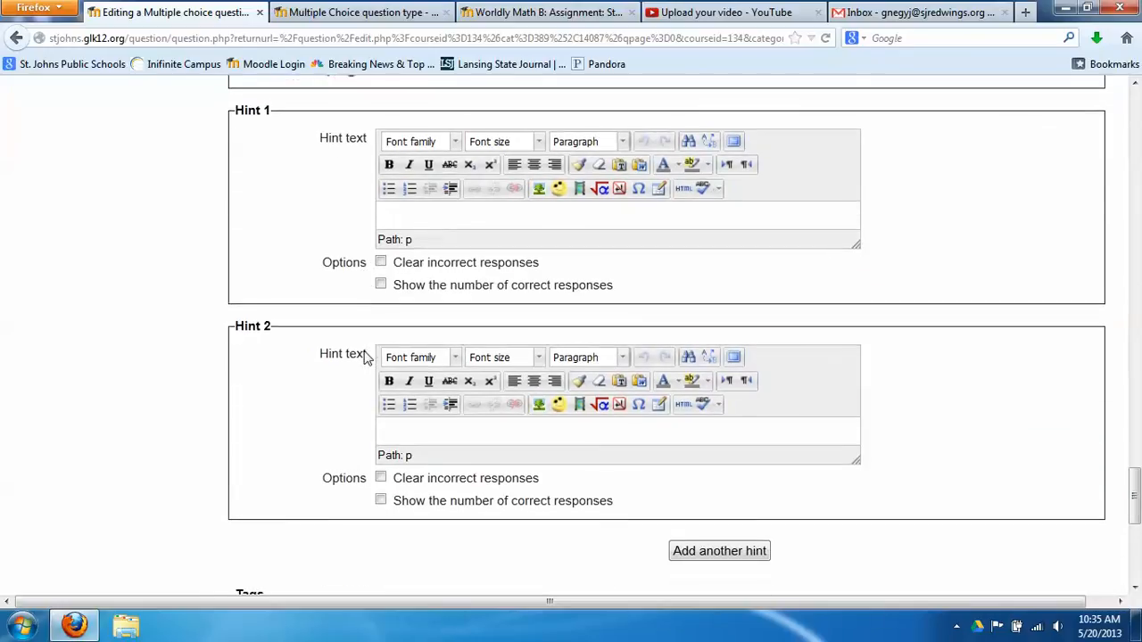
scroll(364, 356, down, 8)
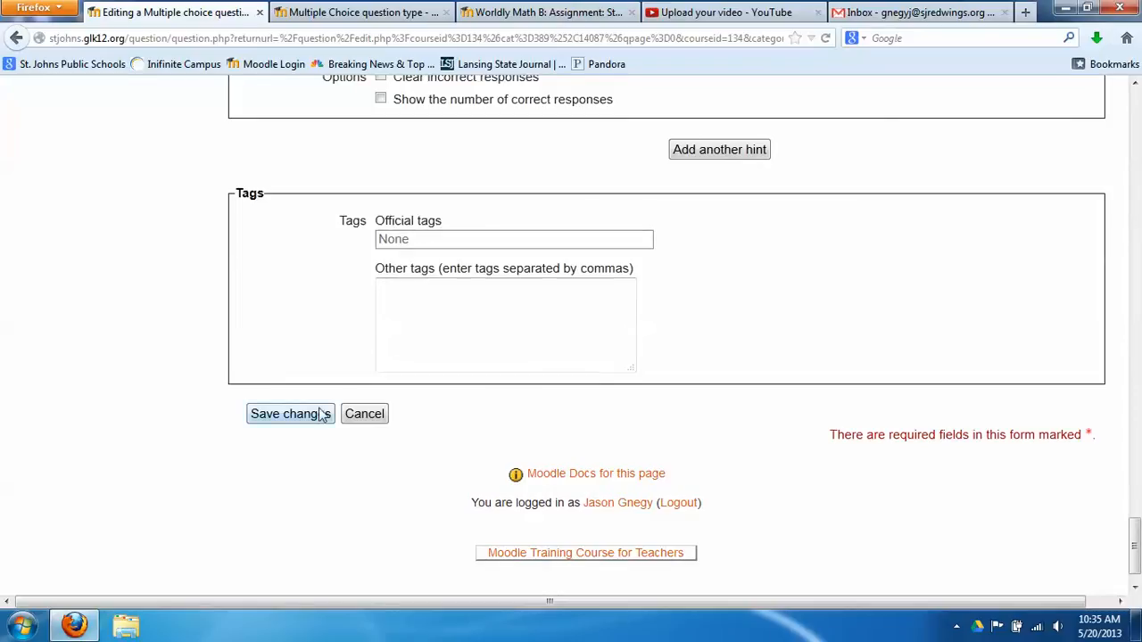
Save Sample Multiple Choice, then preview it from the Chapter 2 bank and close the preview
click(312, 419)
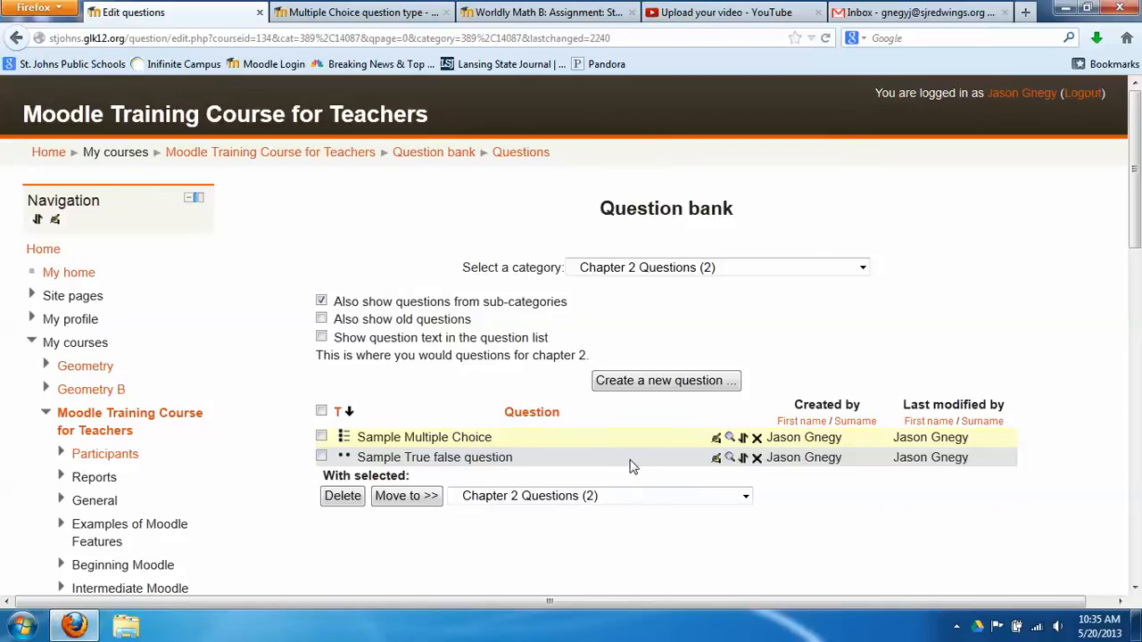
click(729, 438)
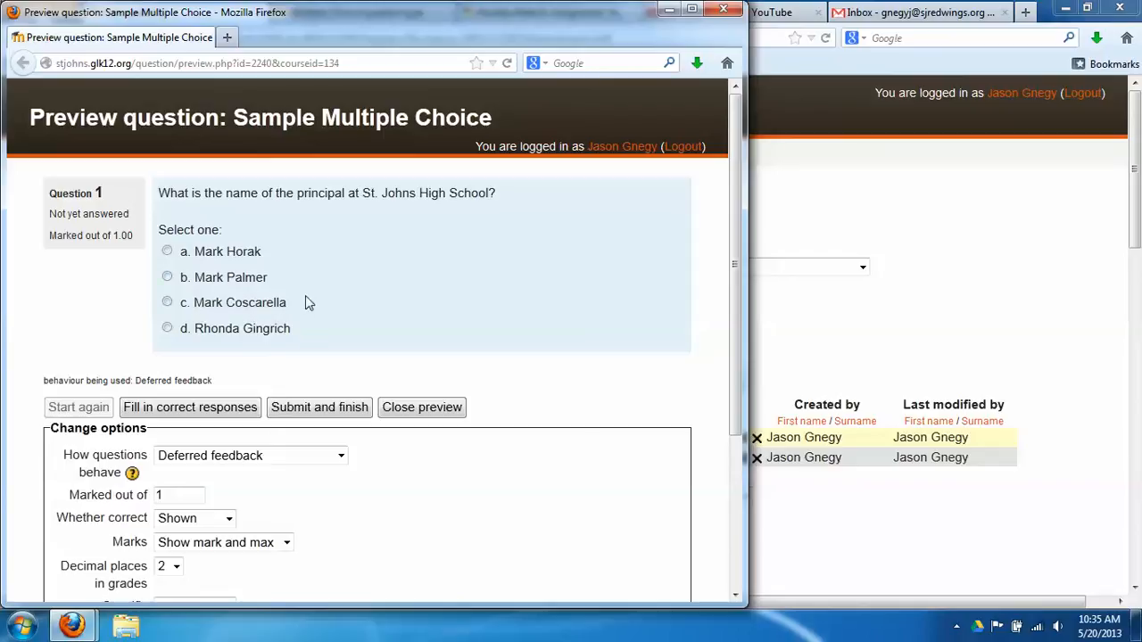
click(728, 11)
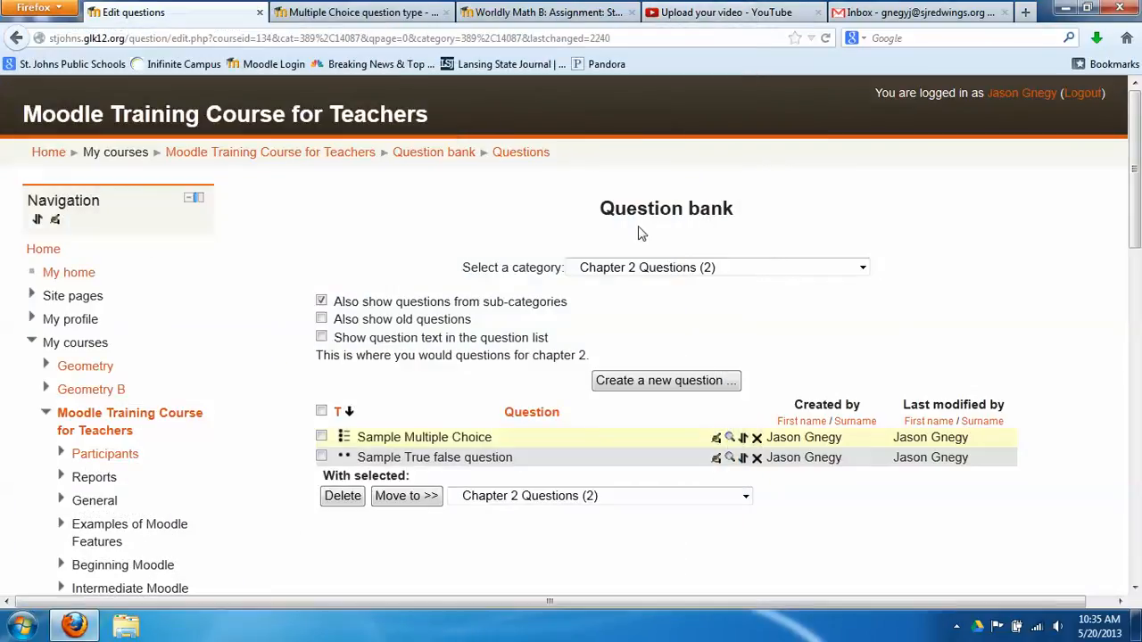
click(730, 439)
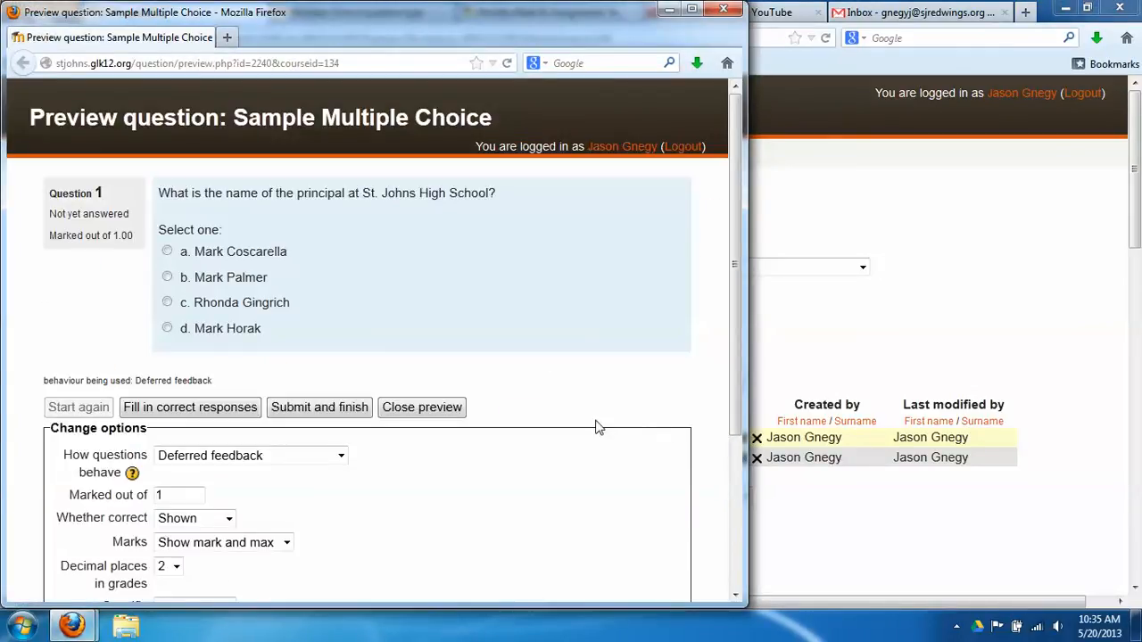
click(724, 9)
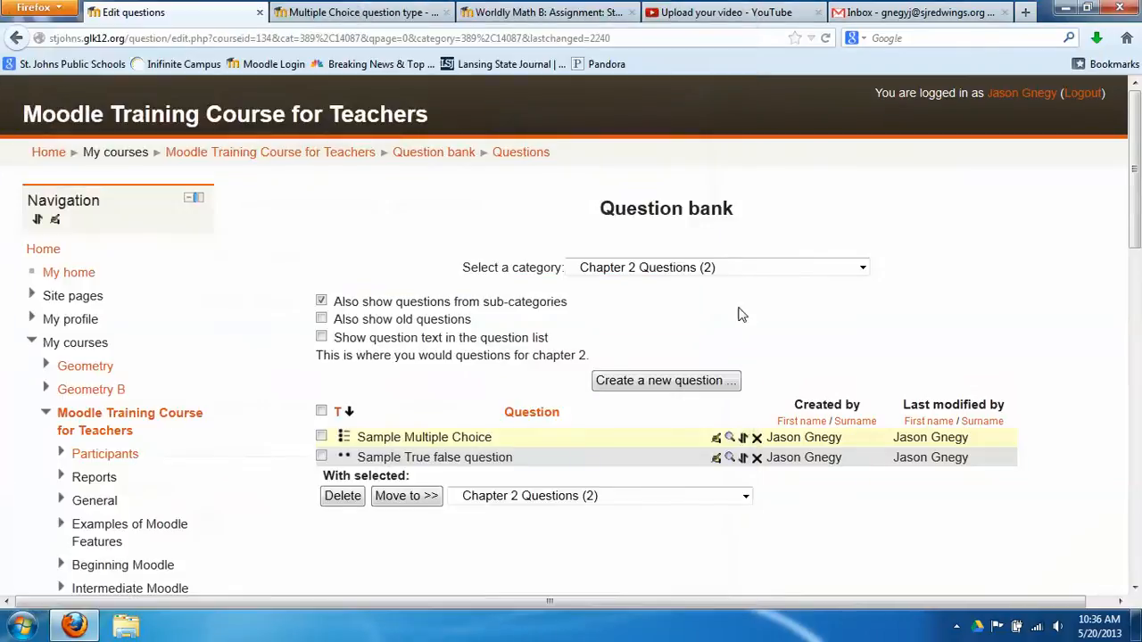
click(730, 437)
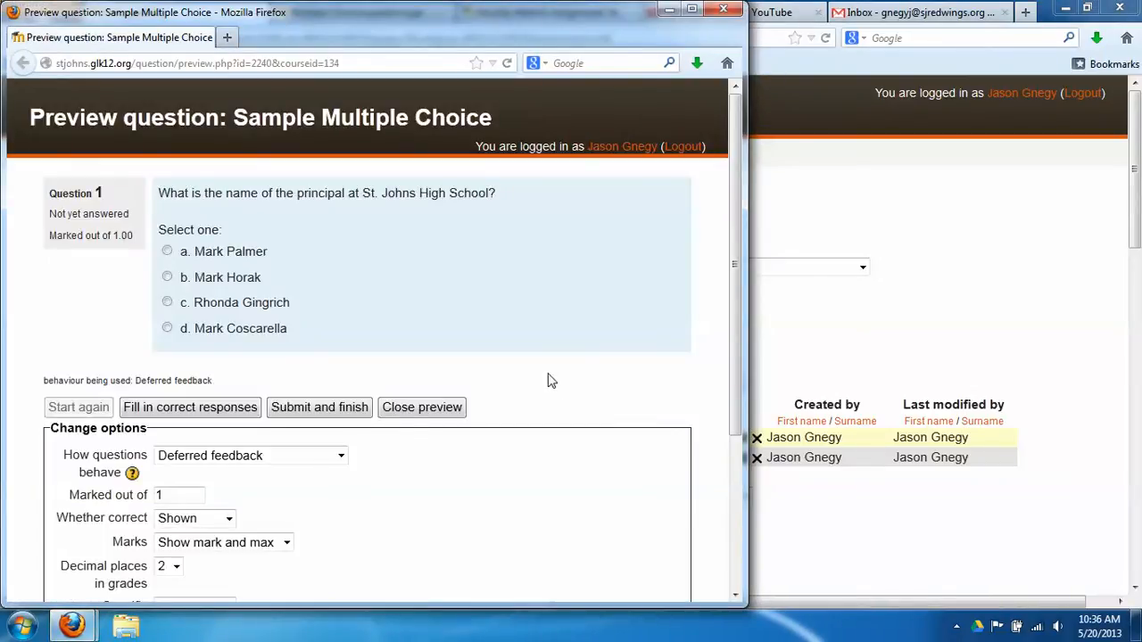
click(730, 11)
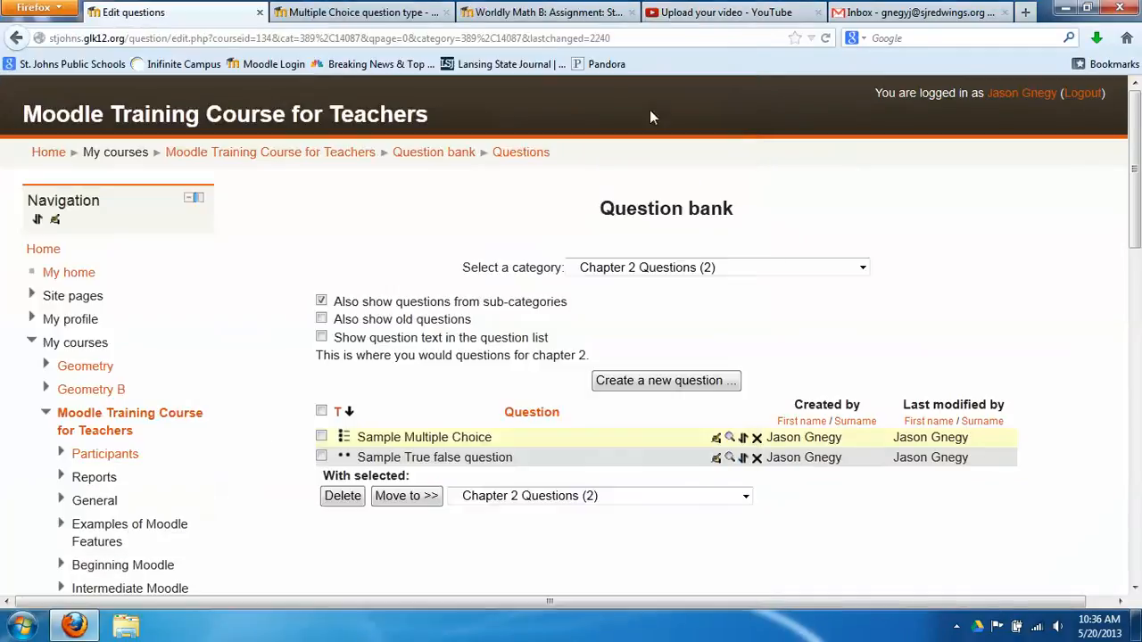
Create a new question of type Short answer
click(630, 386)
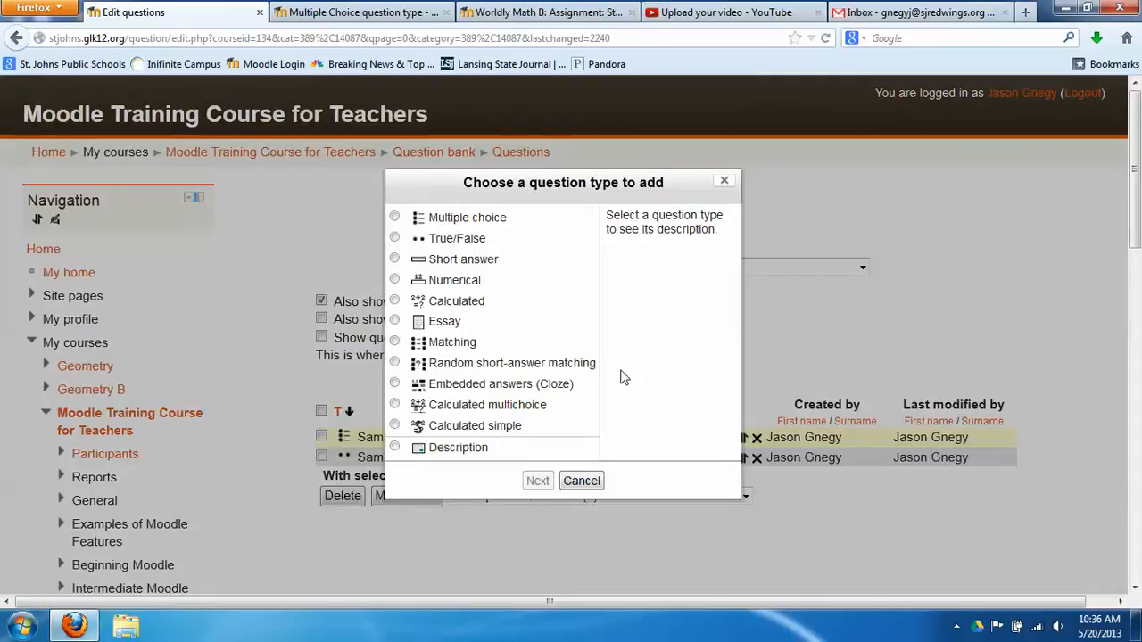
click(395, 260)
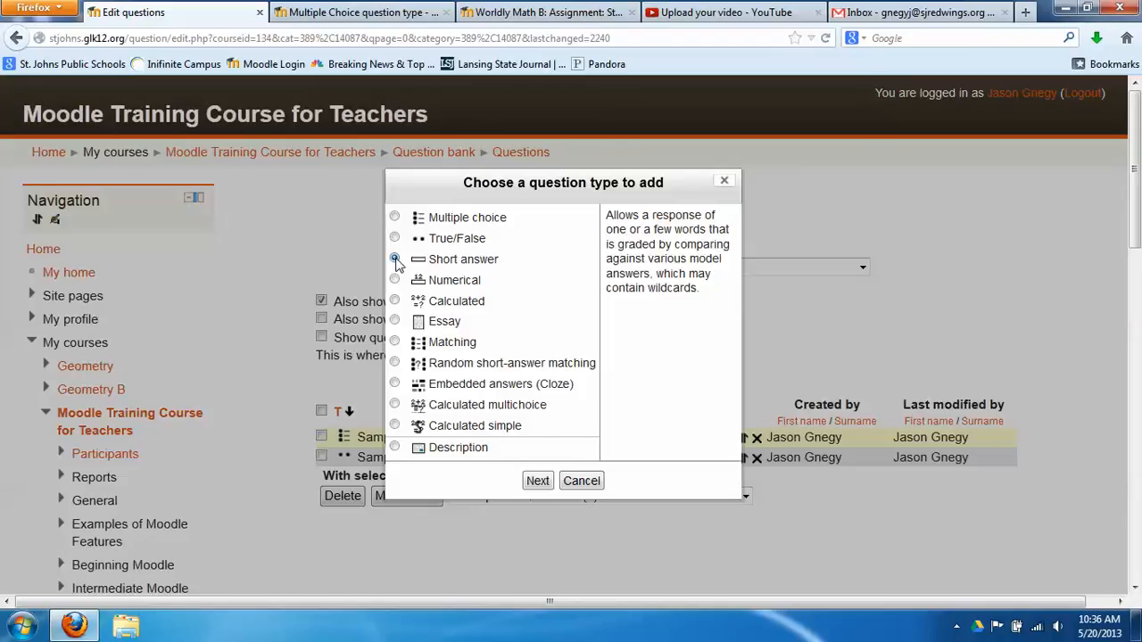
click(538, 485)
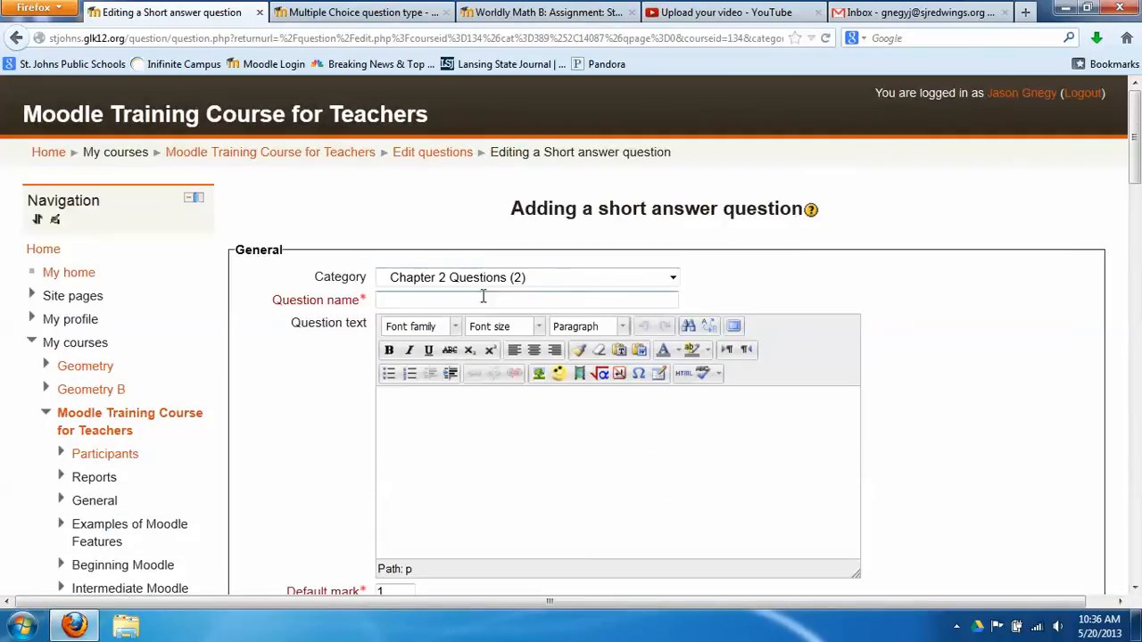
Name it 'Sample Short Answer' with question text 'What is the capital of Michigan?'
text(Sample )
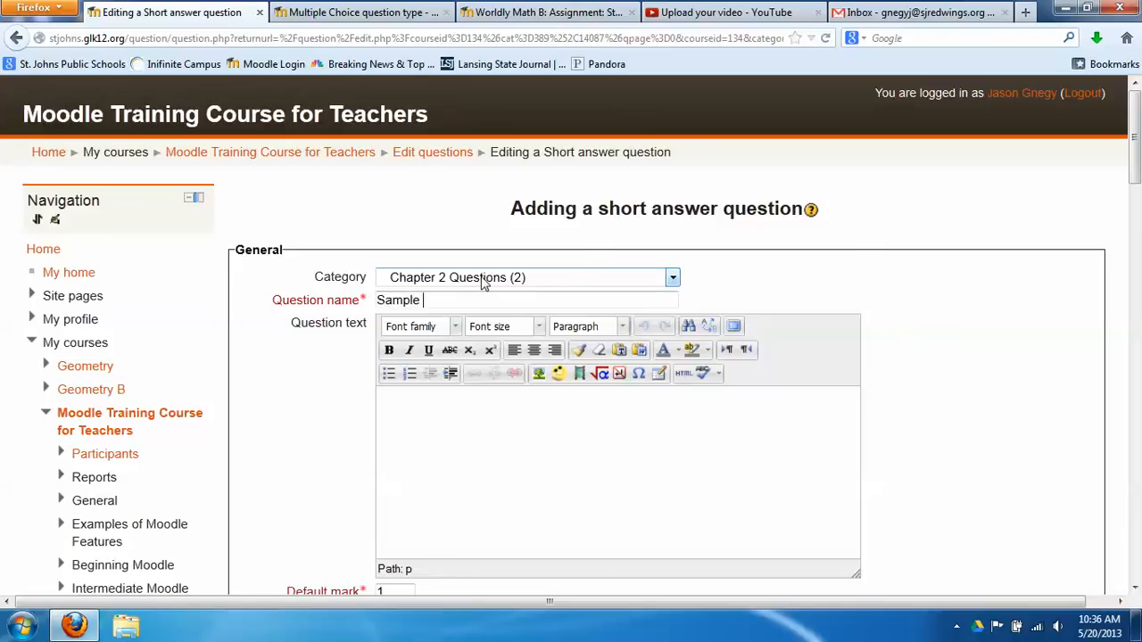
text(Short Answer)
click(466, 447)
text(W)
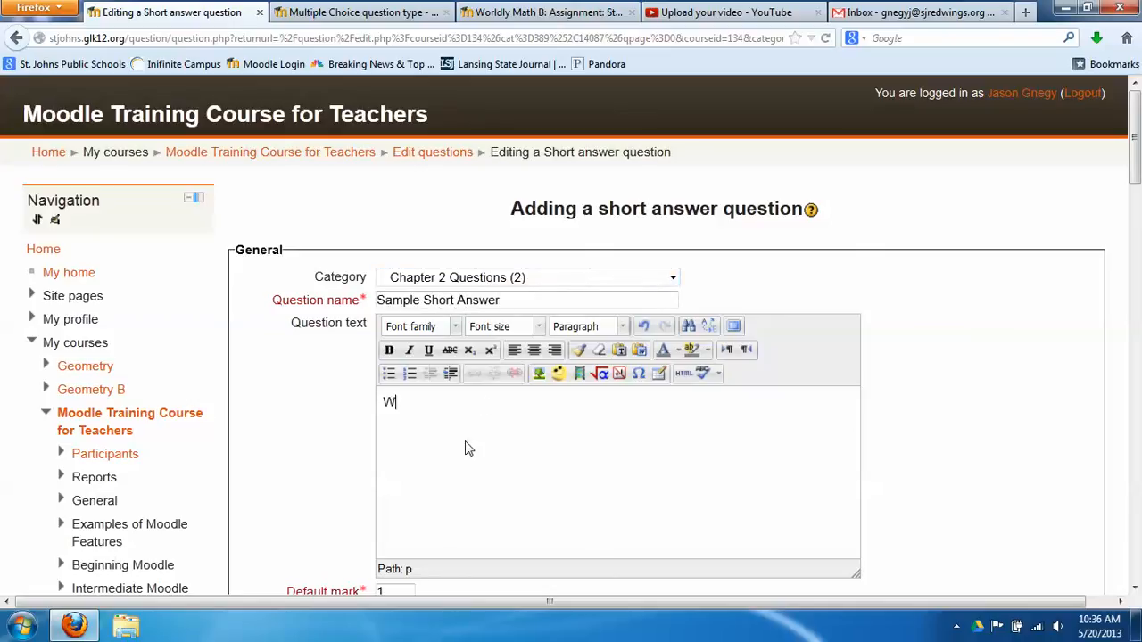
text(hat is the capital of Michigan?)
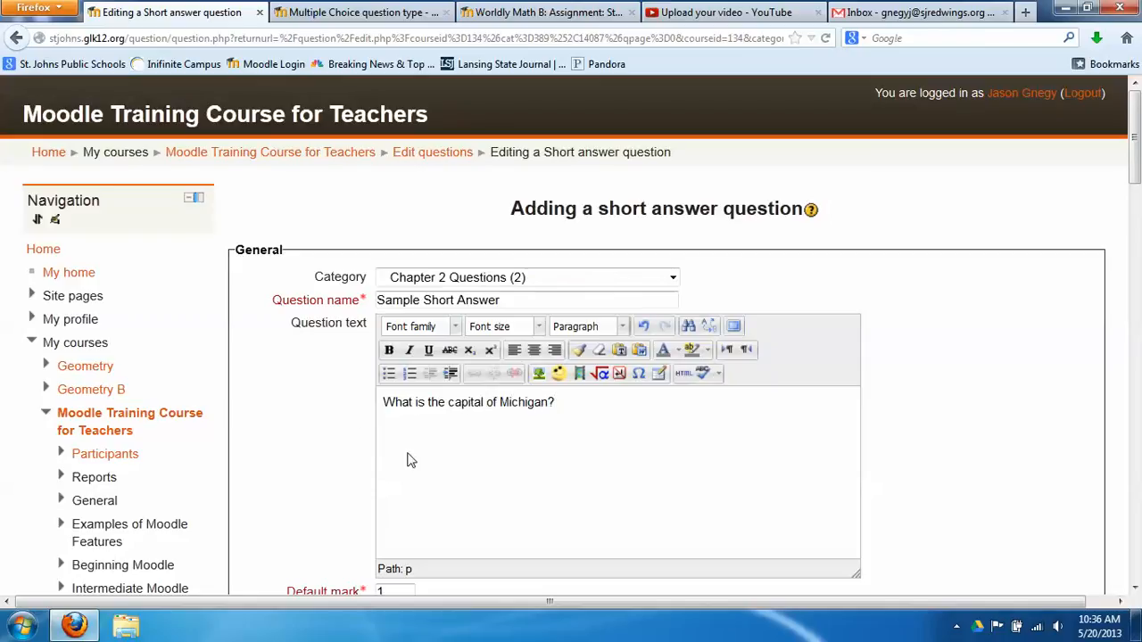
scroll(351, 420, down, 5)
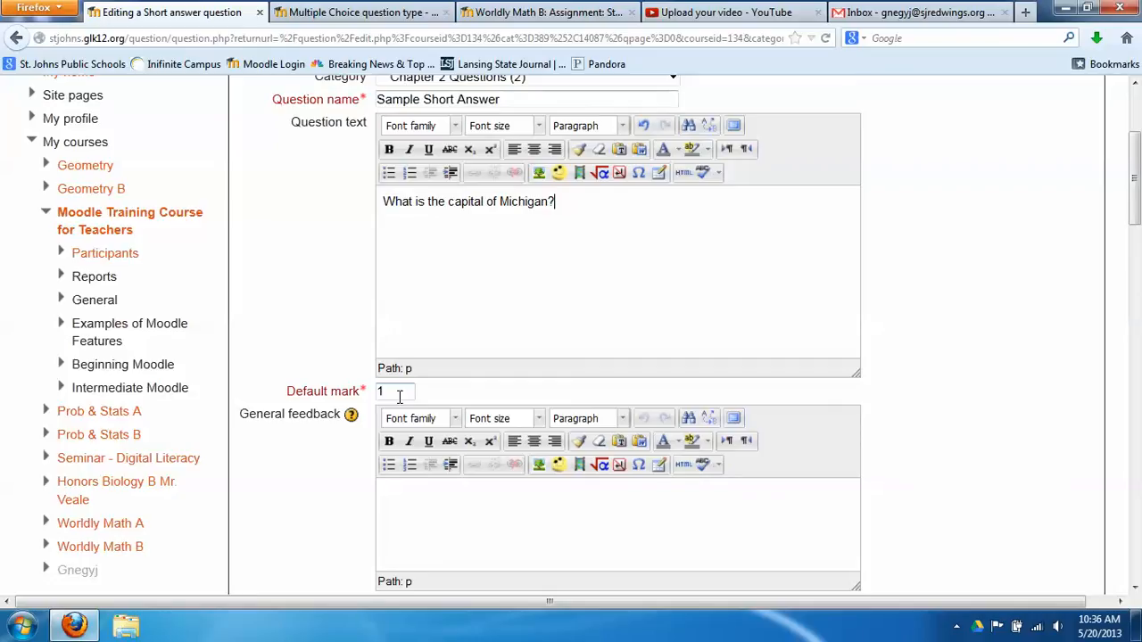
scroll(304, 399, down, 6)
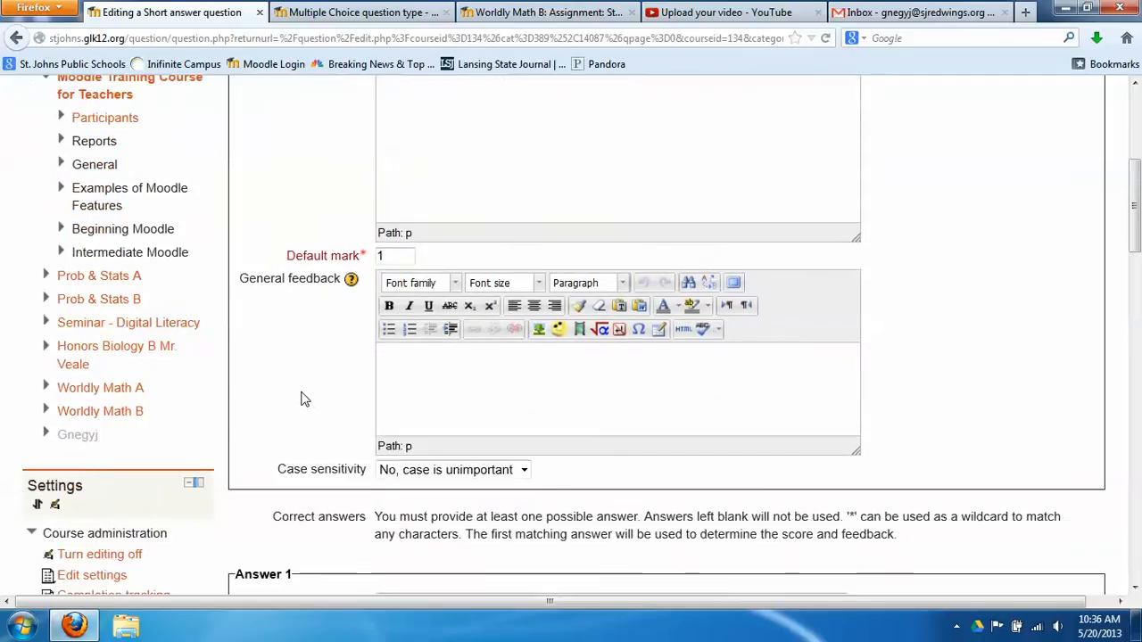
scroll(304, 401, down, 2)
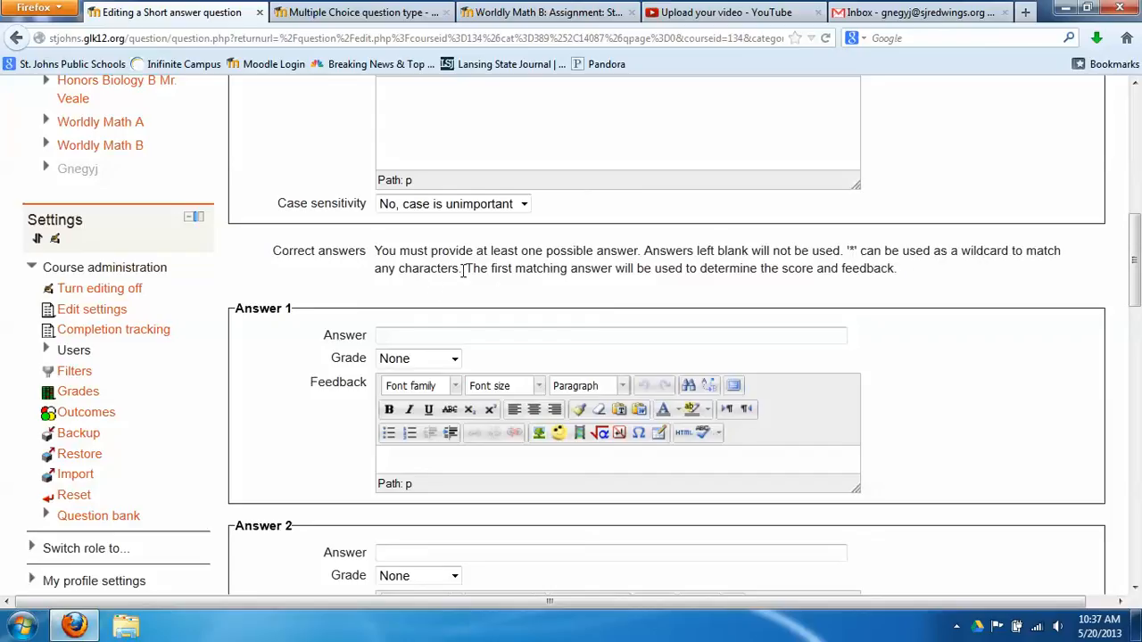
Enter Lansing as Answer 1 with 100% grade, keeping case unimportant
scroll(447, 266, down, 2)
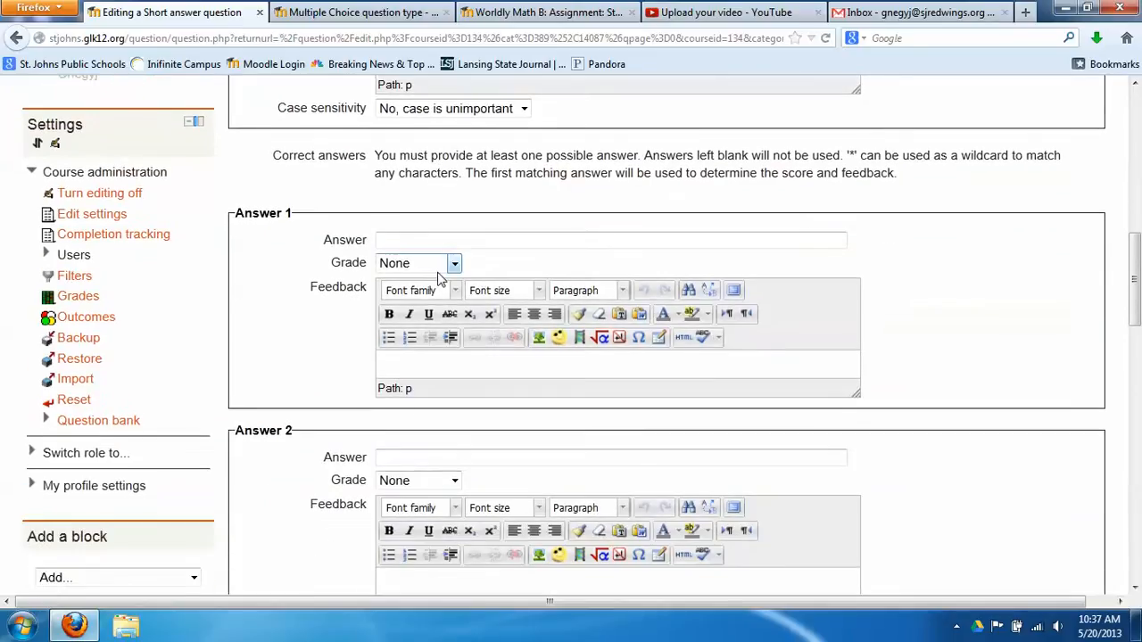
click(497, 236)
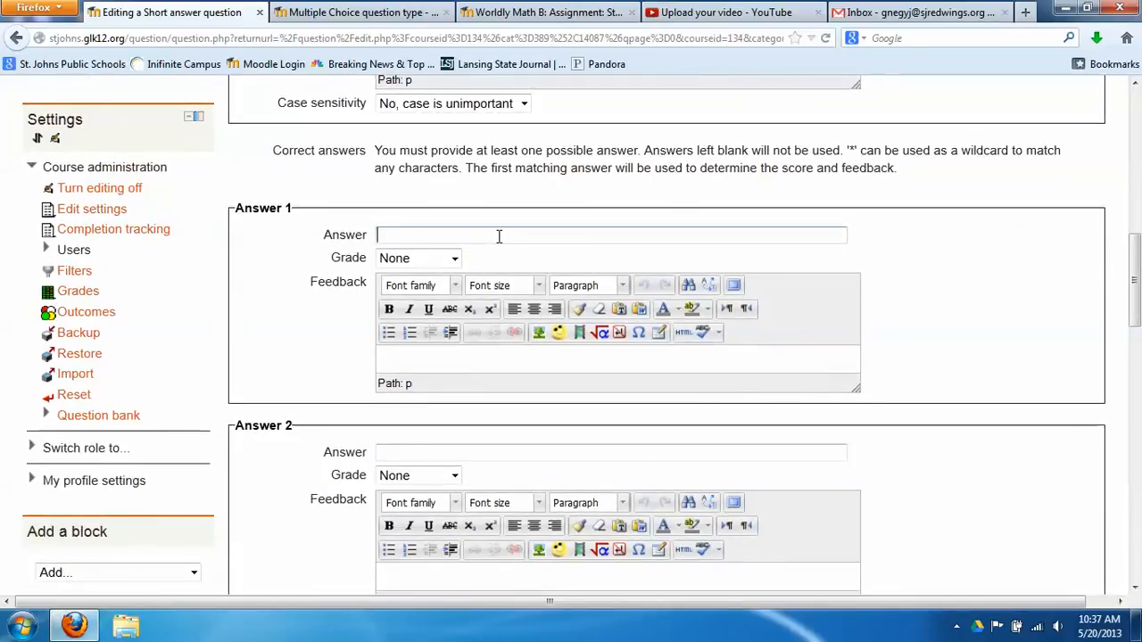
text(Lansing)
click(360, 209)
scroll(434, 208, up, 2)
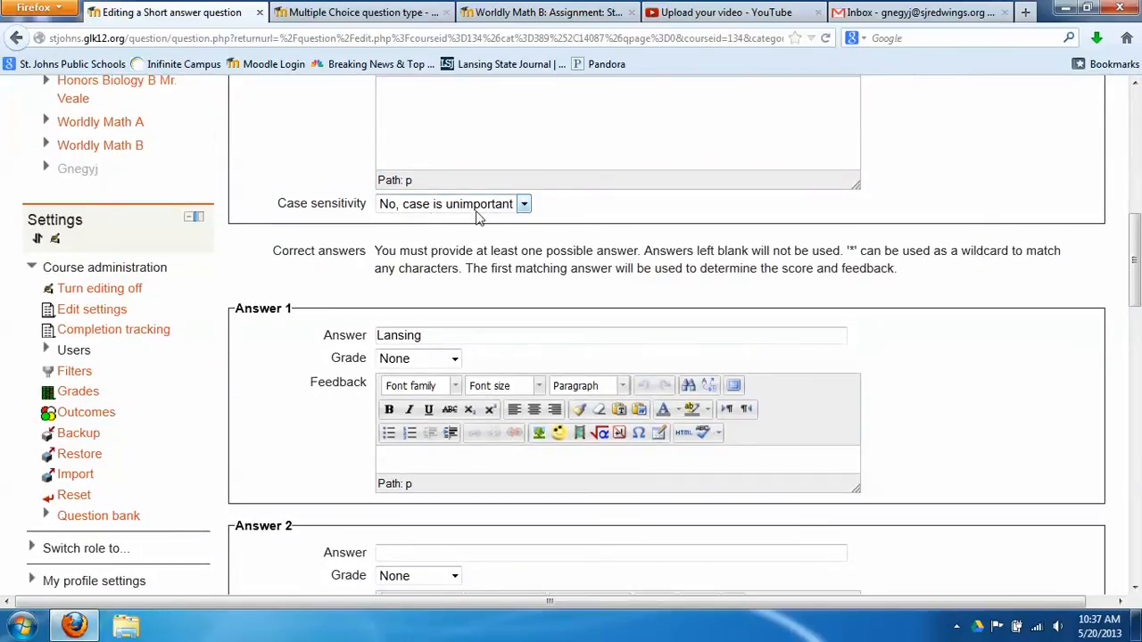
click(524, 205)
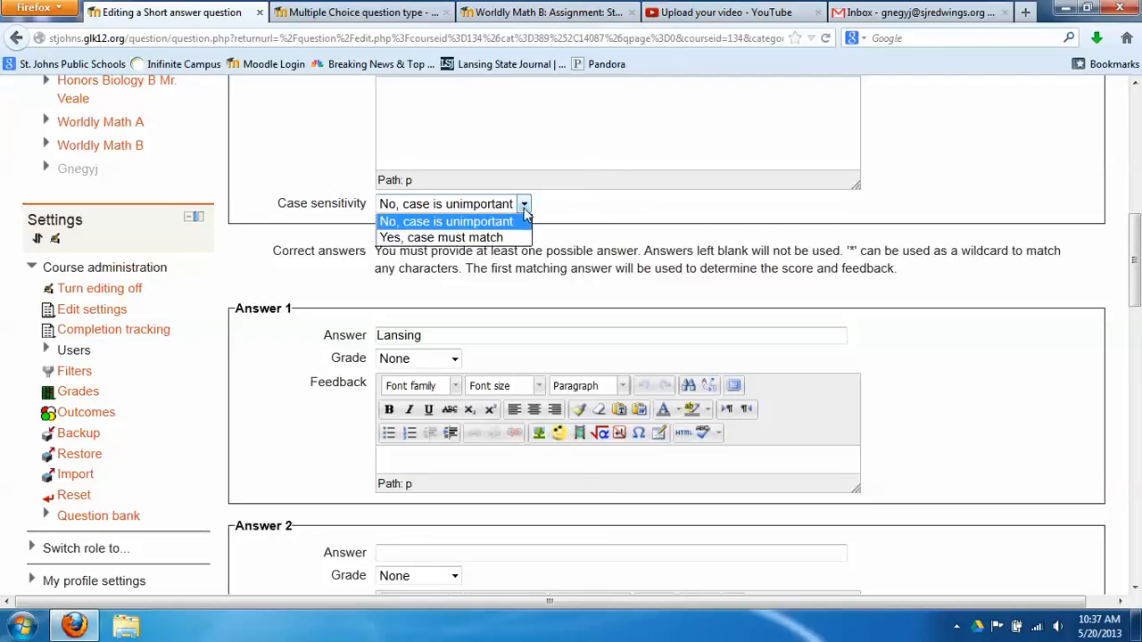
click(525, 208)
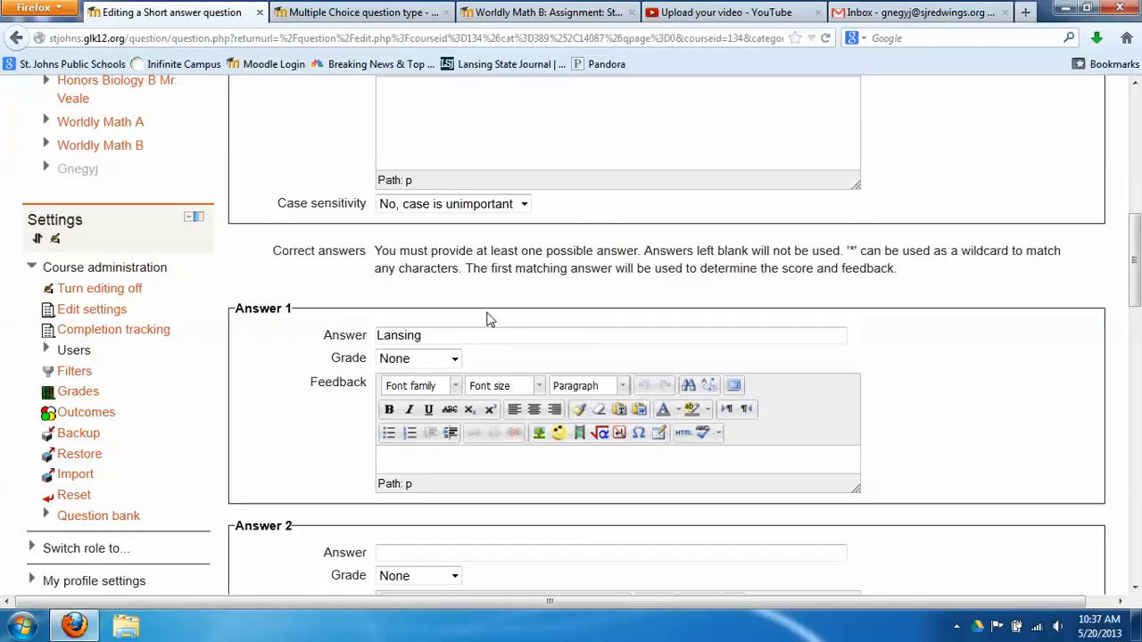
click(455, 360)
click(397, 393)
Save the Sample Short Answer question to the Chapter 2 Questions bank
scroll(892, 346, down, 10)
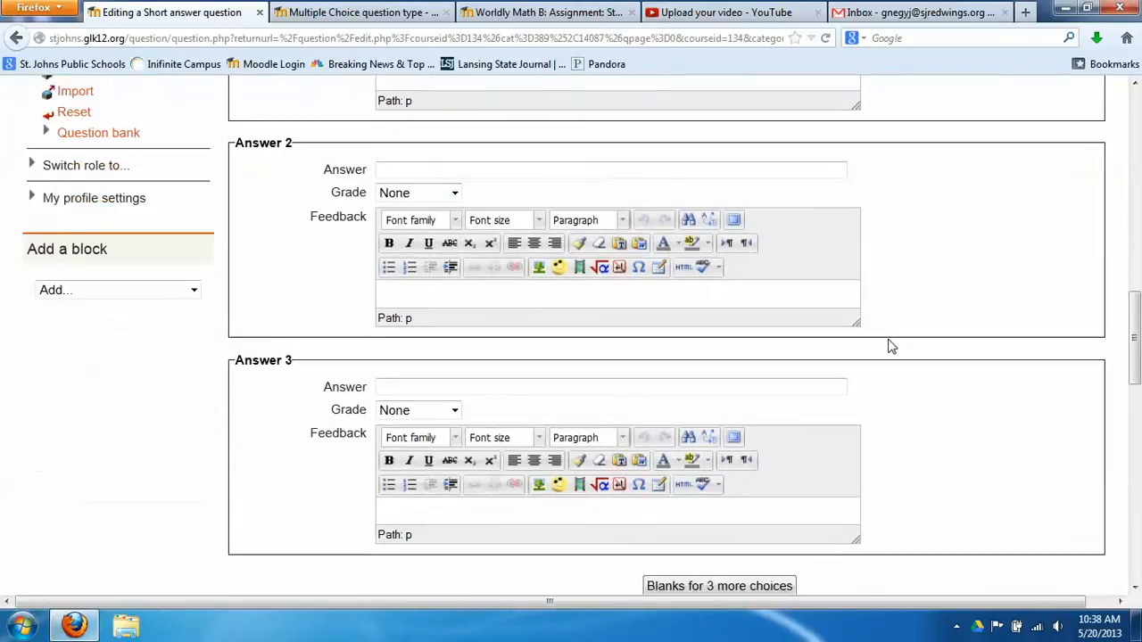
scroll(890, 347, up, 1)
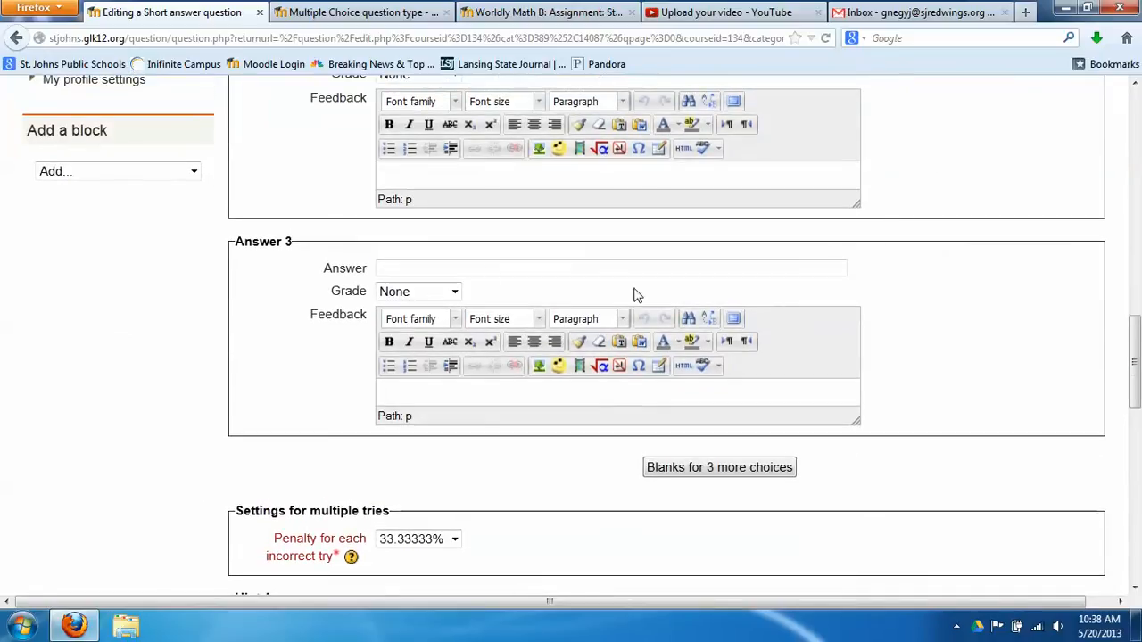
scroll(581, 327, down, 4)
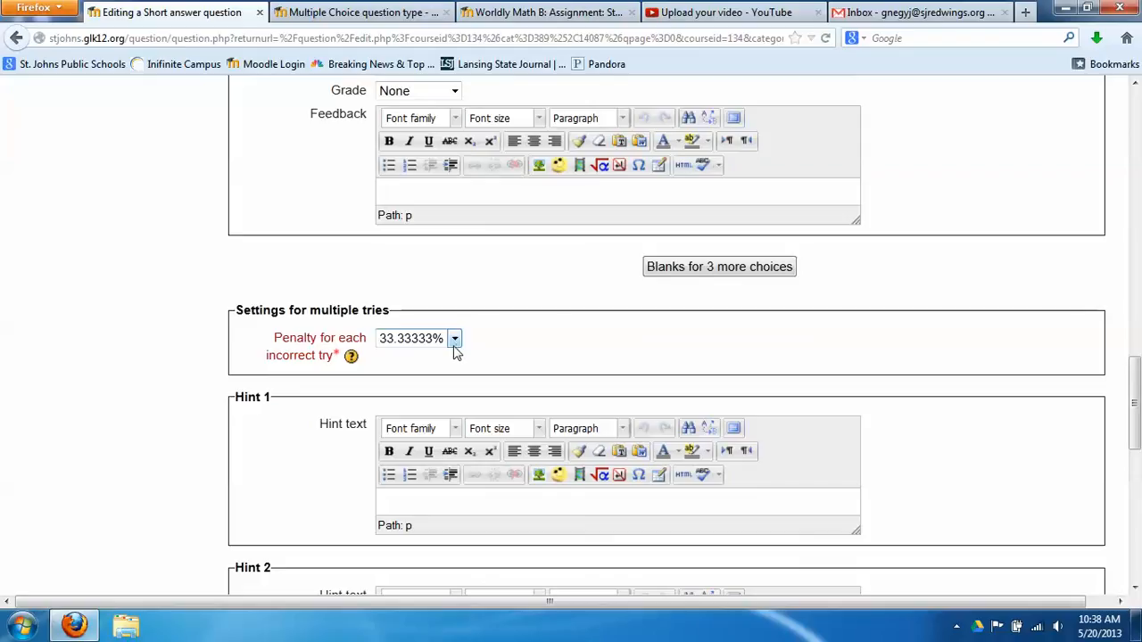
scroll(455, 352, down, 3)
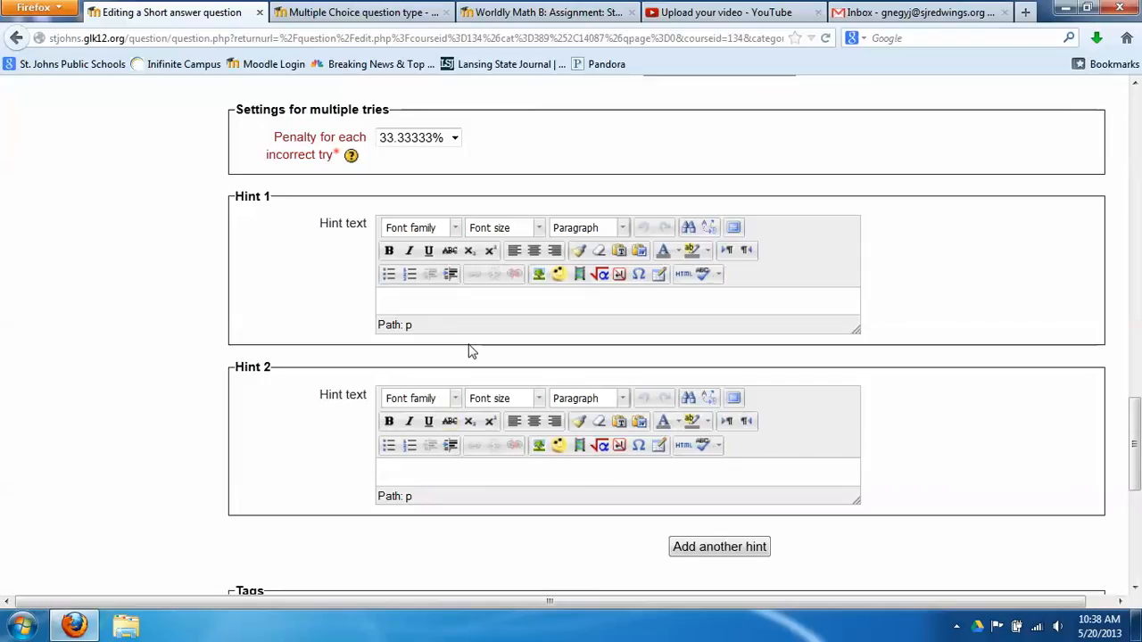
scroll(286, 448, down, 5)
scroll(286, 449, down, 2)
click(317, 413)
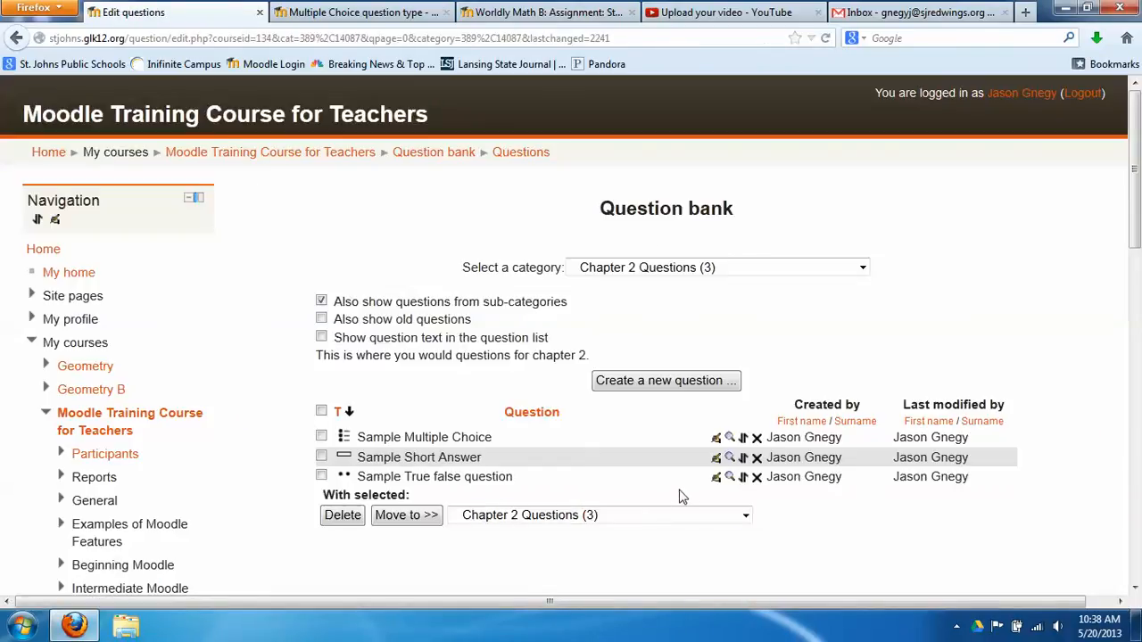
Preview Sample Short Answer from the bank, then close the preview window
click(729, 458)
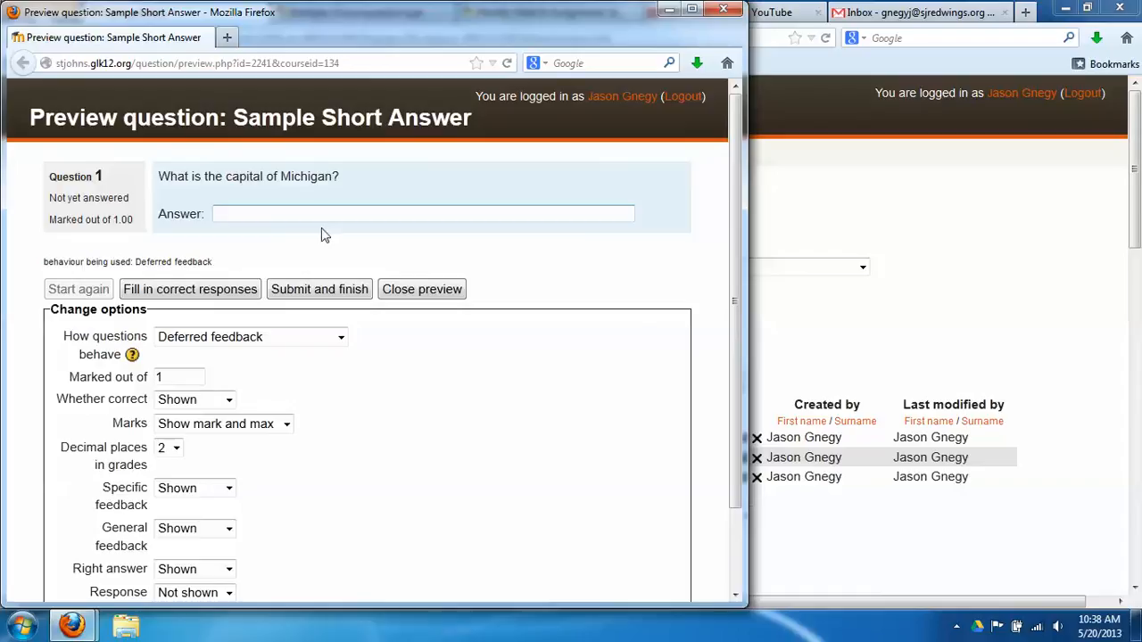
click(723, 9)
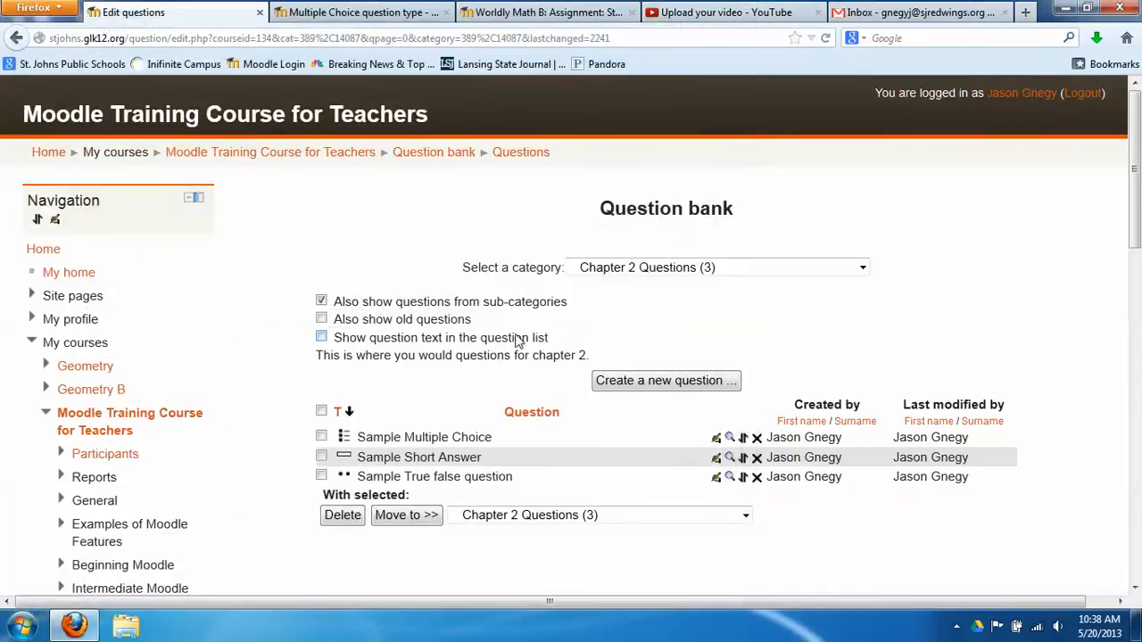